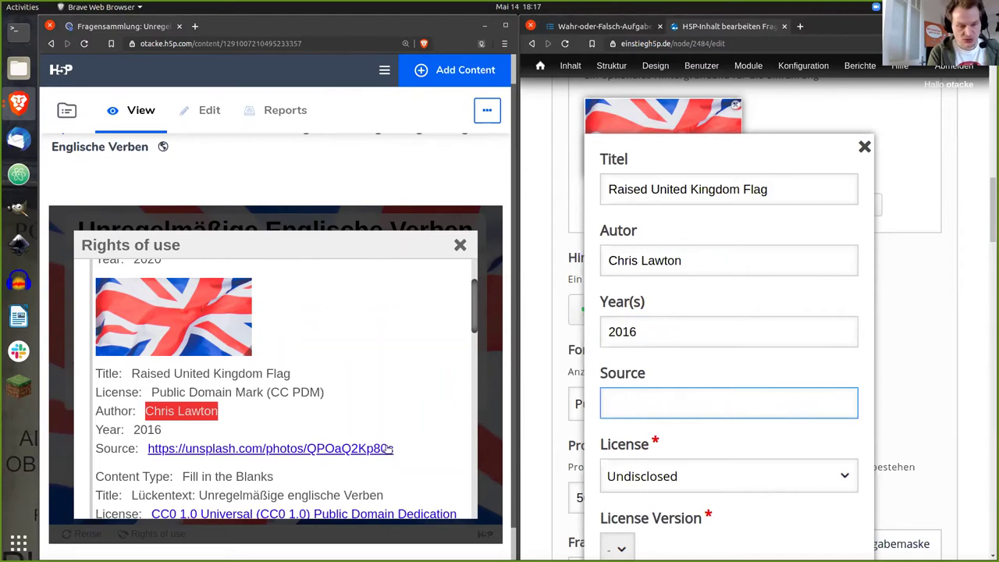
Copy the flag image's source URL from the Rights of use details into the background image's Source field.
left_click_drag(395, 451, 152, 446)
key("ctrl+c")
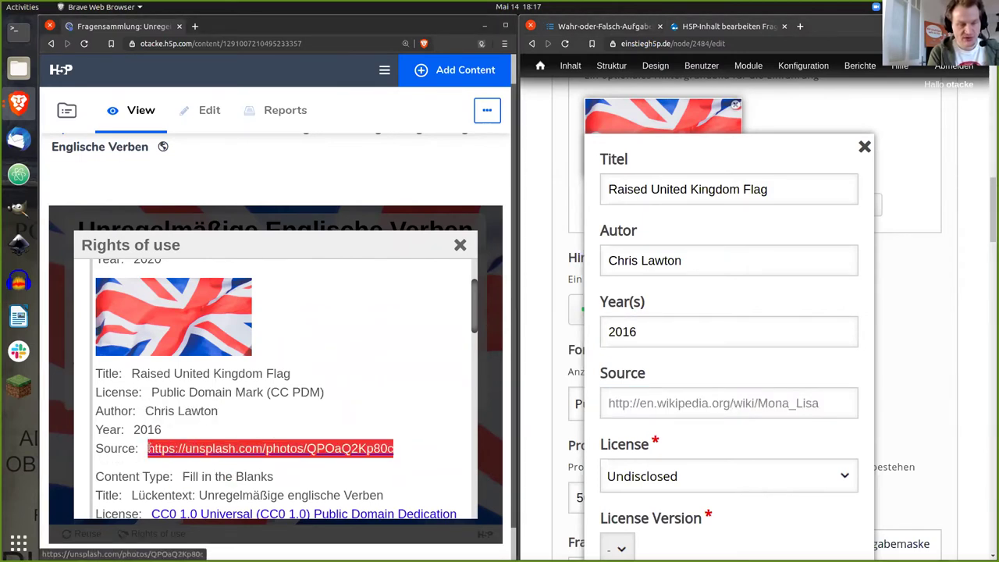
left_click(667, 397)
key("ctrl+v")
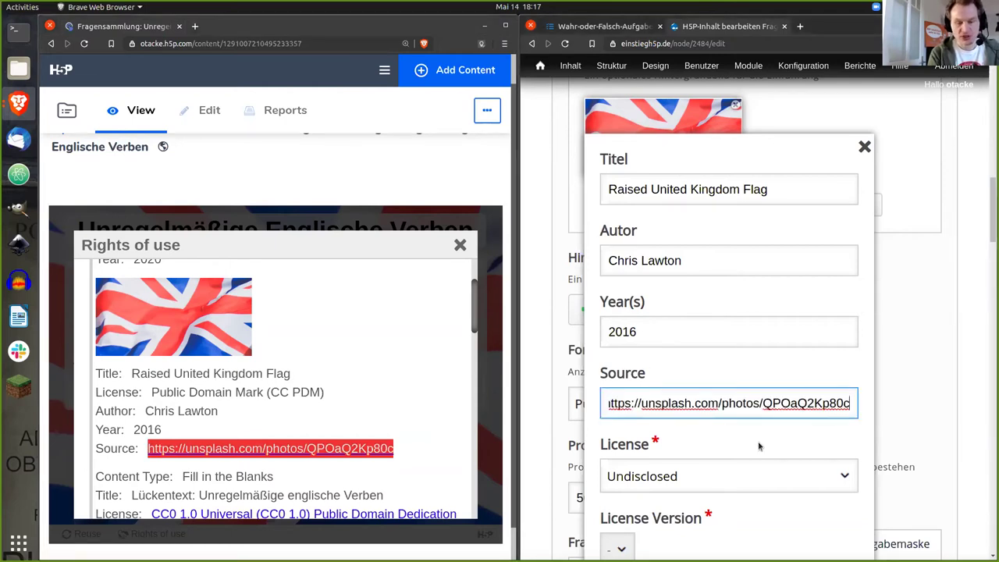
Set the flag image's license to Public Domain with version Public Domain Mark, and close the copyright form.
left_click(835, 480)
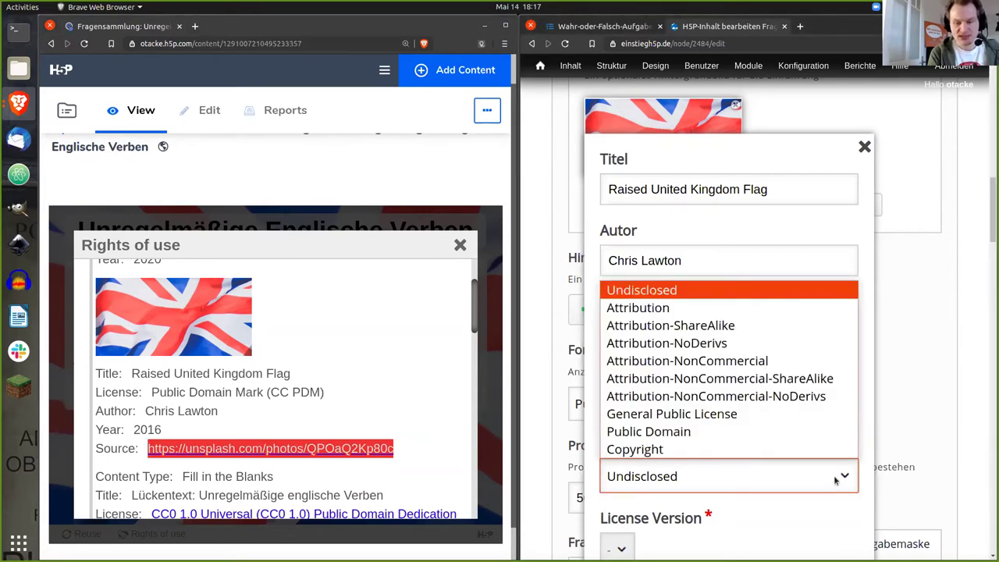
left_click(741, 433)
left_click(738, 549)
left_click(730, 517)
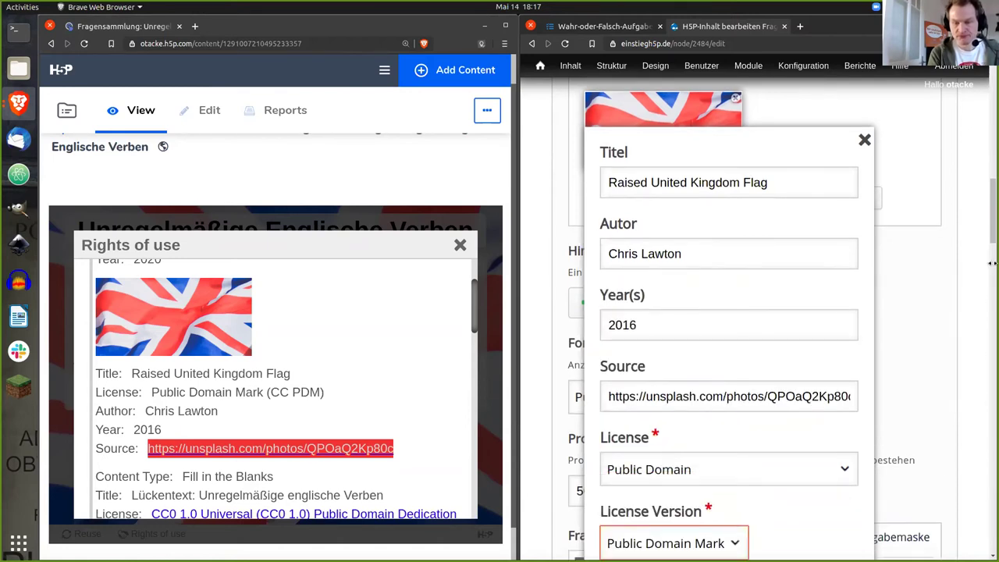
scroll(905, 210, "down", 2)
scroll(901, 202, "up", 3)
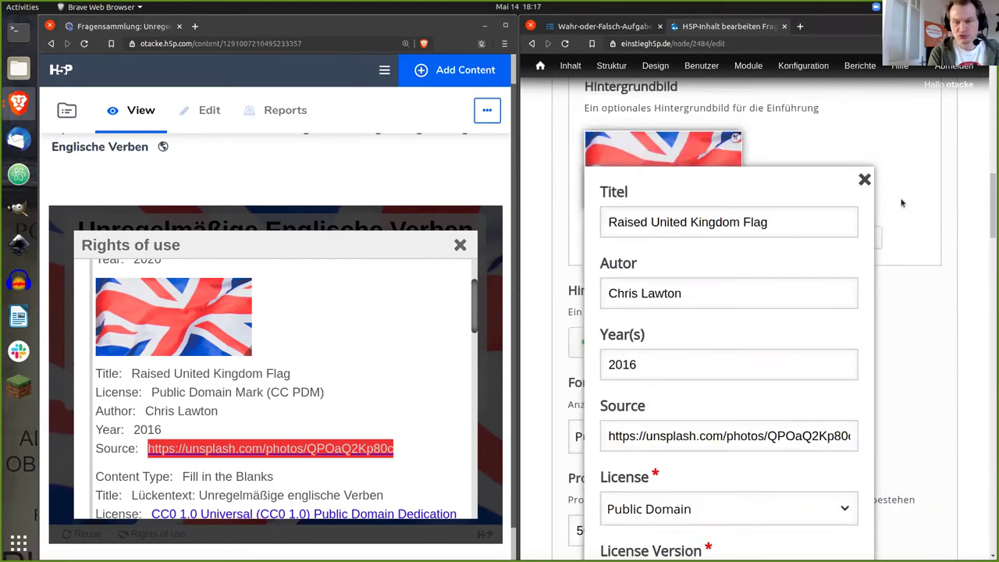
left_click(864, 180)
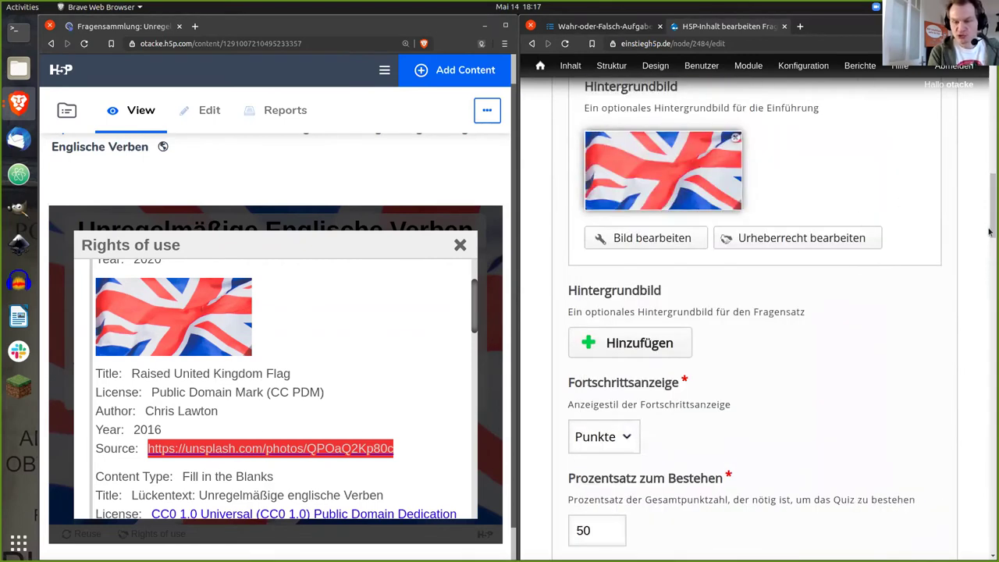
Save the question set and close the reference quiz's Rights of use details to compare both start pages.
left_click_drag(991, 221, 989, 538)
left_click(602, 499)
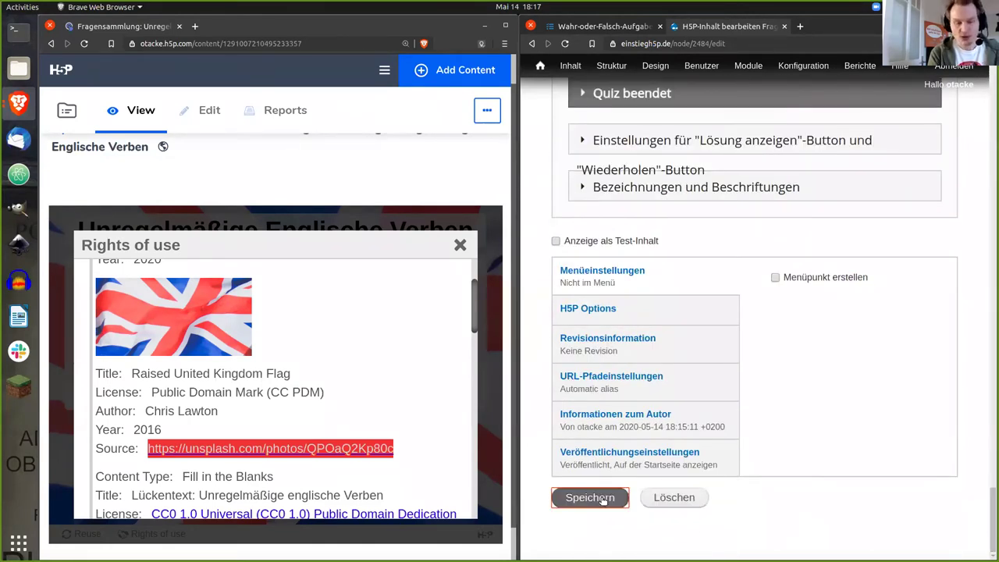
left_click(461, 246)
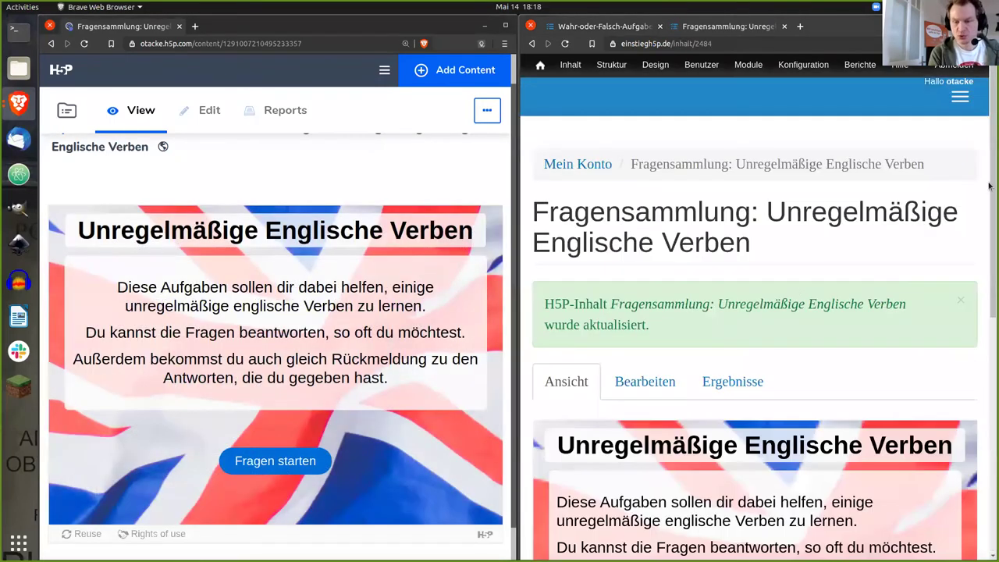
left_click_drag(989, 230, 988, 281)
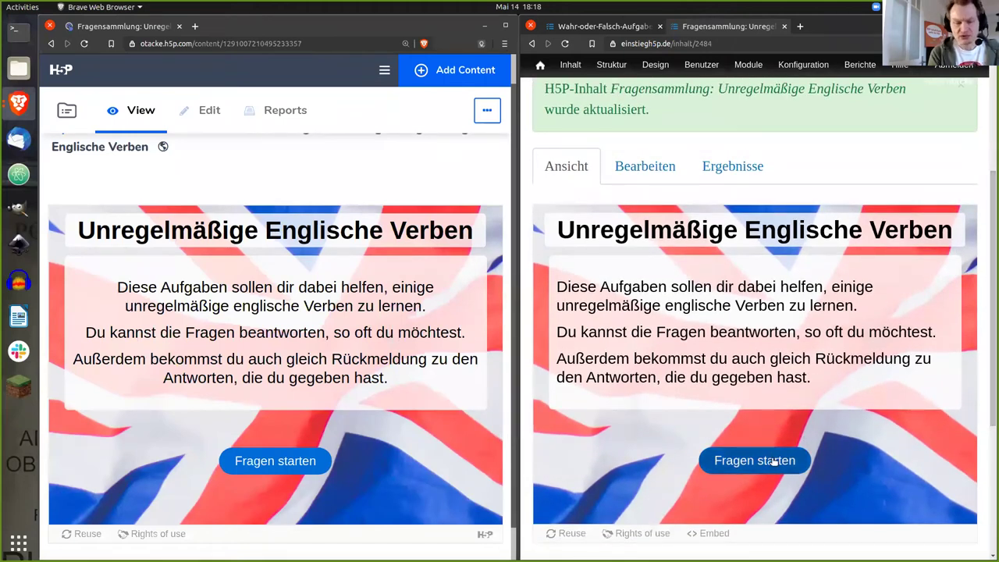
Play through the reference quiz on otacke.h5p.com with trial answers, entering "dd" in the misunderstand gap, and finish at its result page.
left_click(275, 461)
left_click(148, 401)
type("dd")
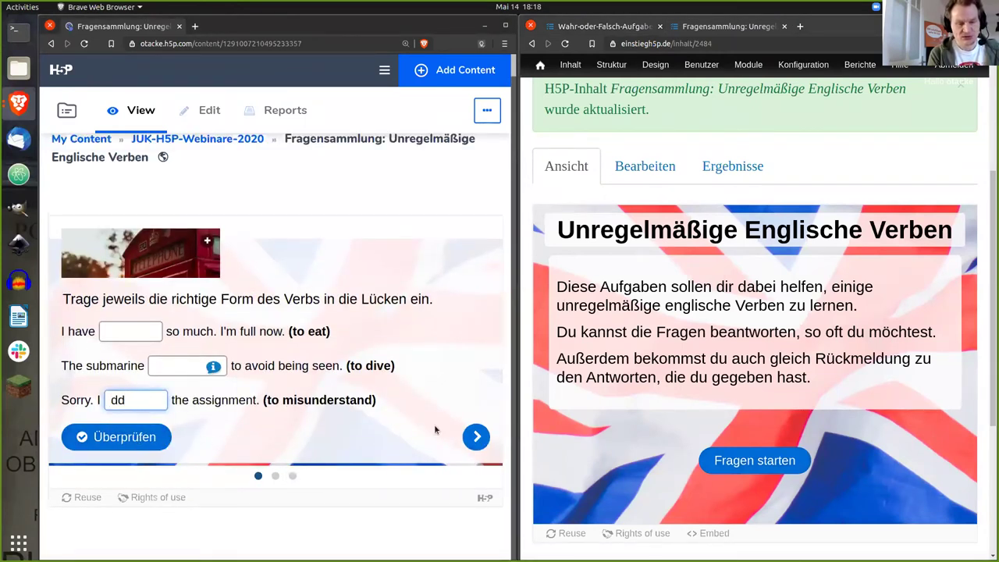
left_click(477, 436)
left_click_drag(126, 423, 382, 412)
left_click(477, 471)
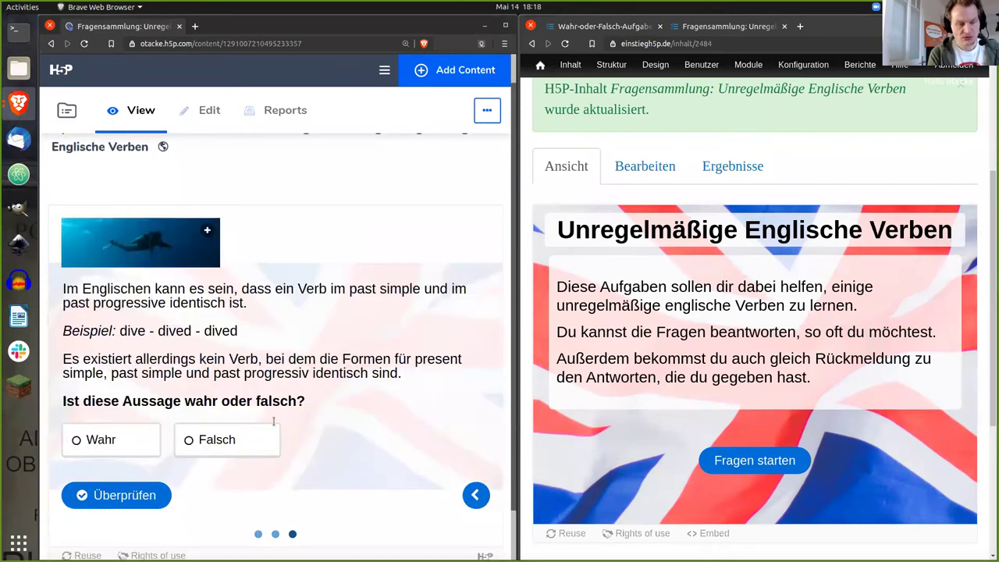
left_click(148, 449)
left_click(422, 496)
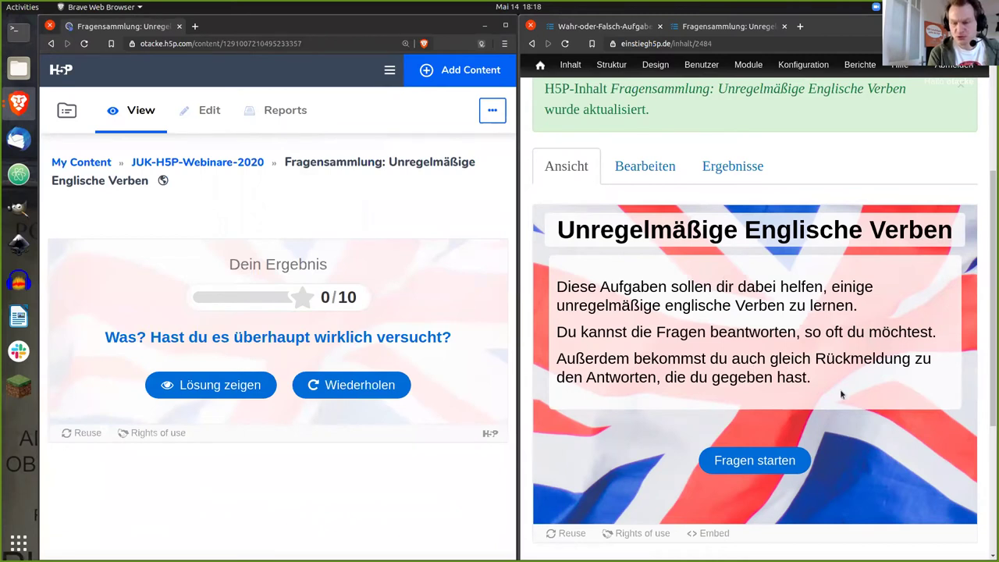
Play through the rebuilt quiz on einstiegh5p.de, entering "df" in the misunderstand gap, and finish at its result page.
left_click(776, 460)
left_click(606, 389)
type("df")
left_click(601, 424)
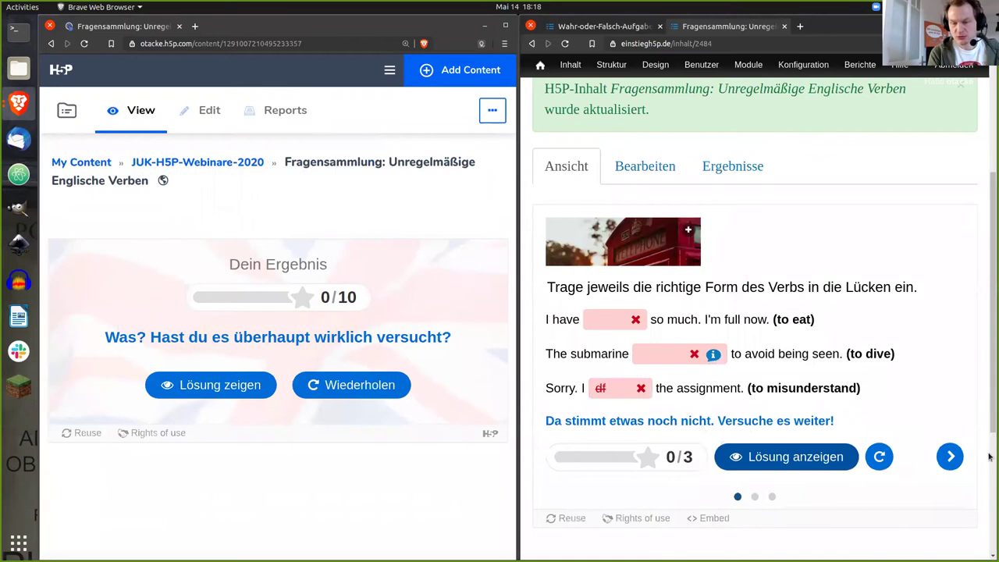
left_click(951, 456)
left_click_drag(590, 417, 858, 399)
left_click(946, 465)
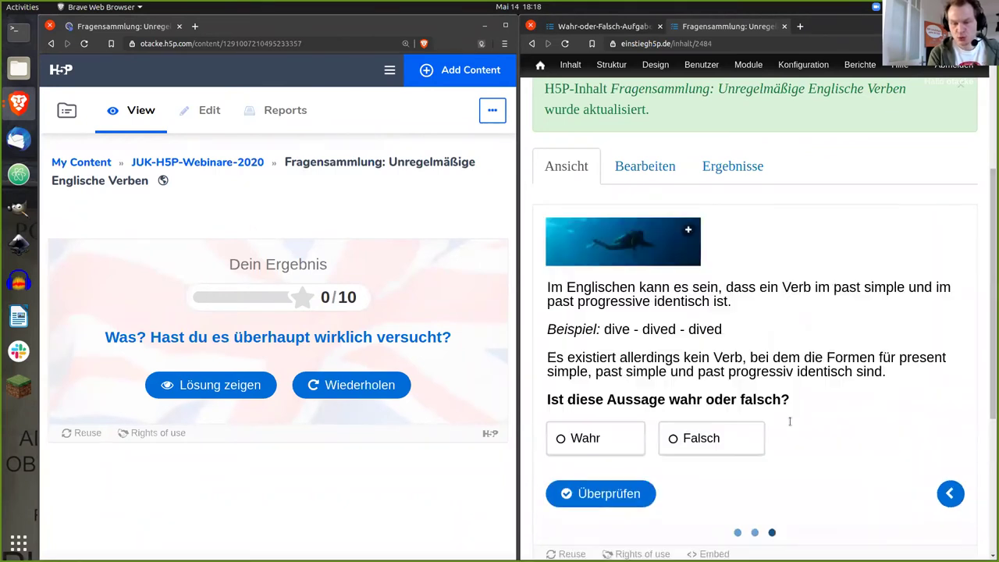
left_click(633, 442)
left_click(886, 492)
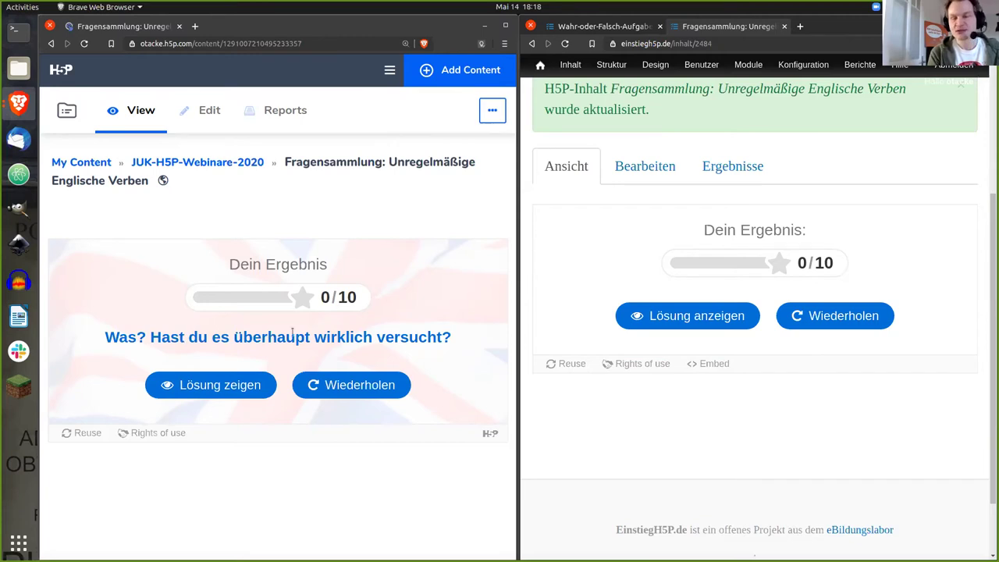
Edit the question set's Quiz beendet settings: set the no-results message to "Geschafft!" and the feedback heading to "Dein Ergebnis".
left_click(631, 174)
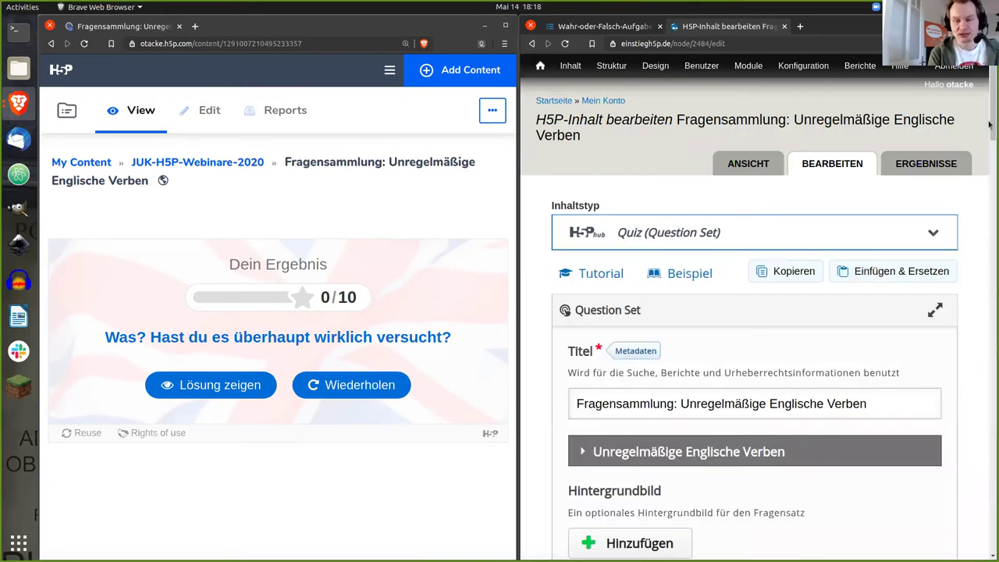
scroll(988, 182, "down", 3)
left_click_drag(988, 182, 982, 513)
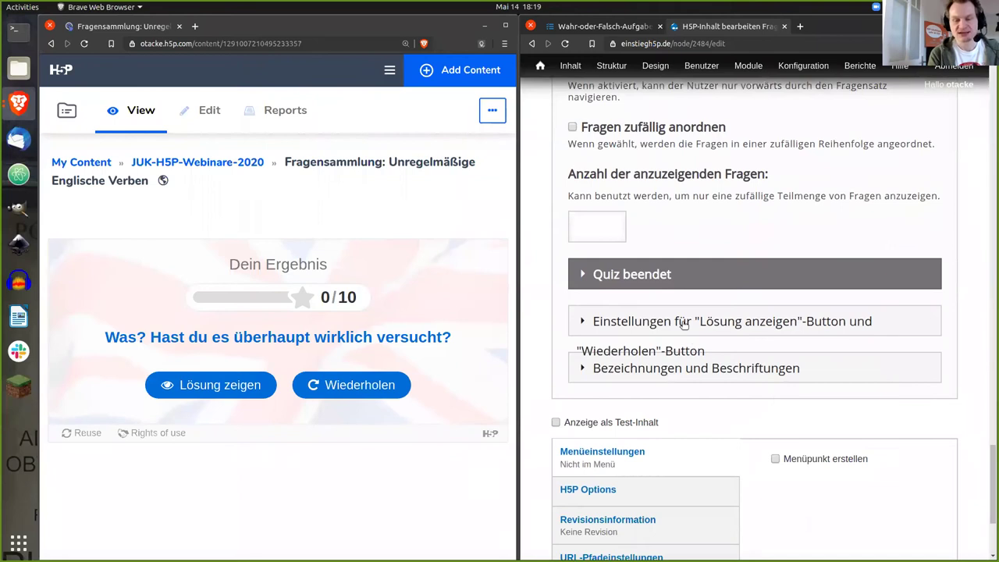
left_click(664, 277)
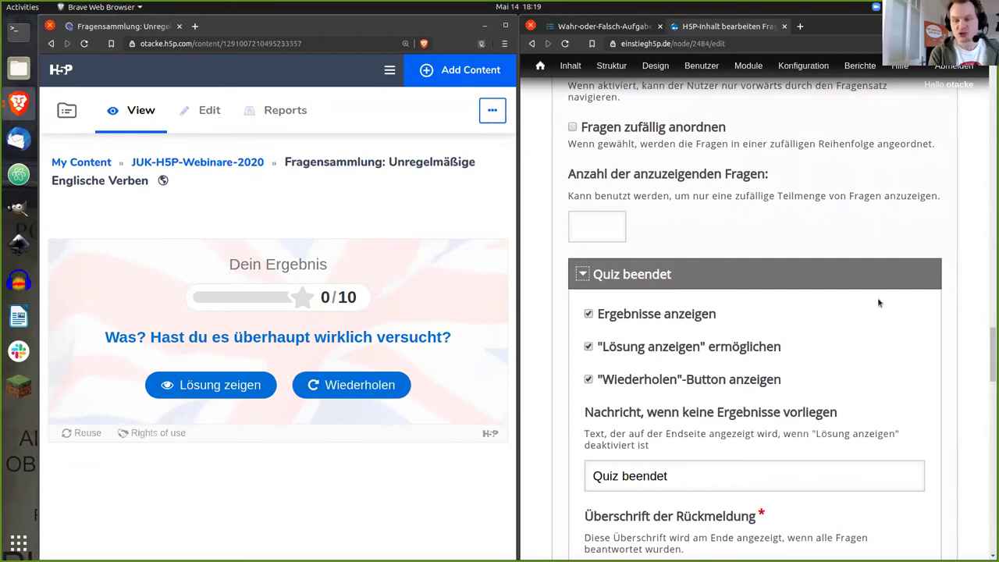
left_click_drag(990, 346, 990, 368)
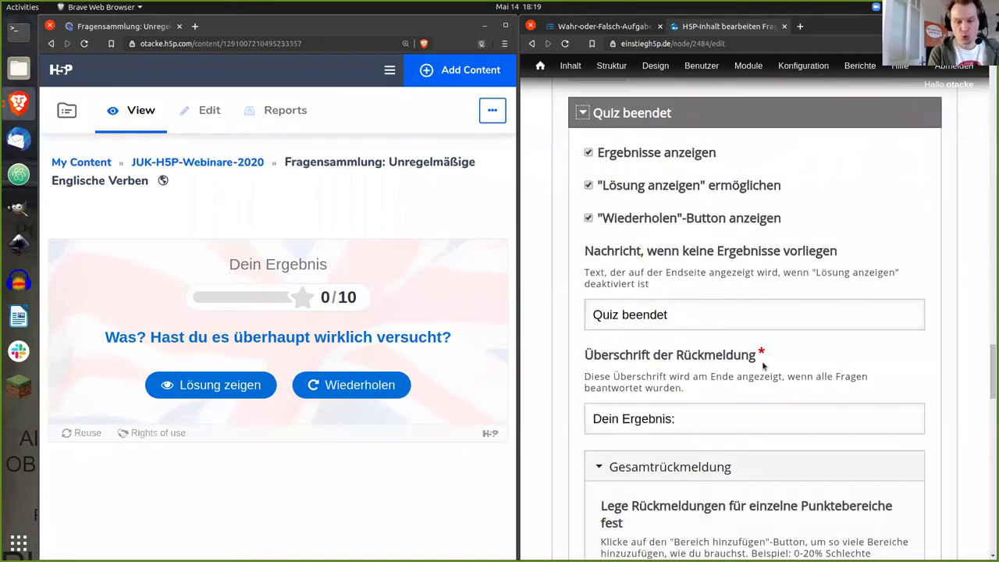
left_click_drag(679, 315, 594, 317)
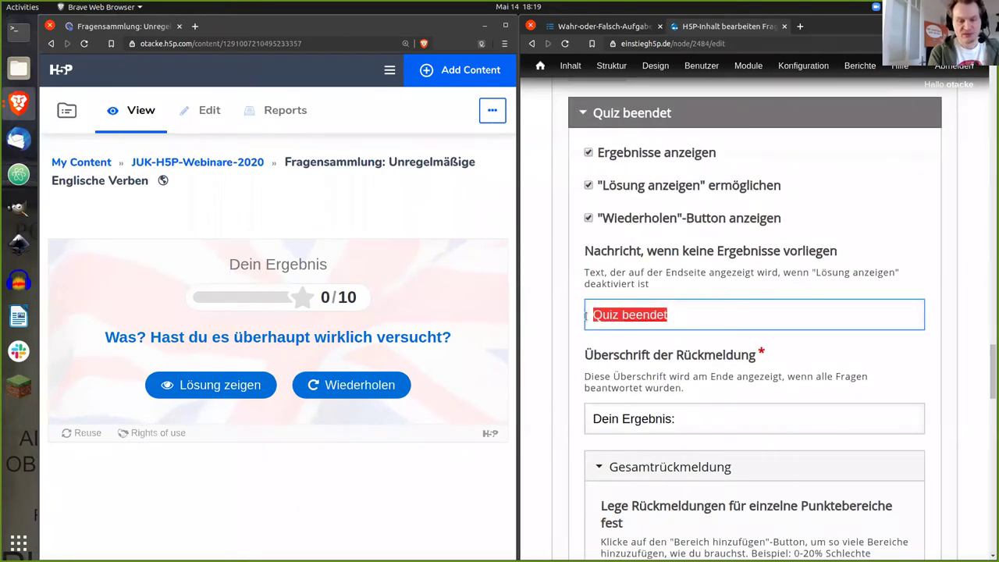
type("Geschafft!")
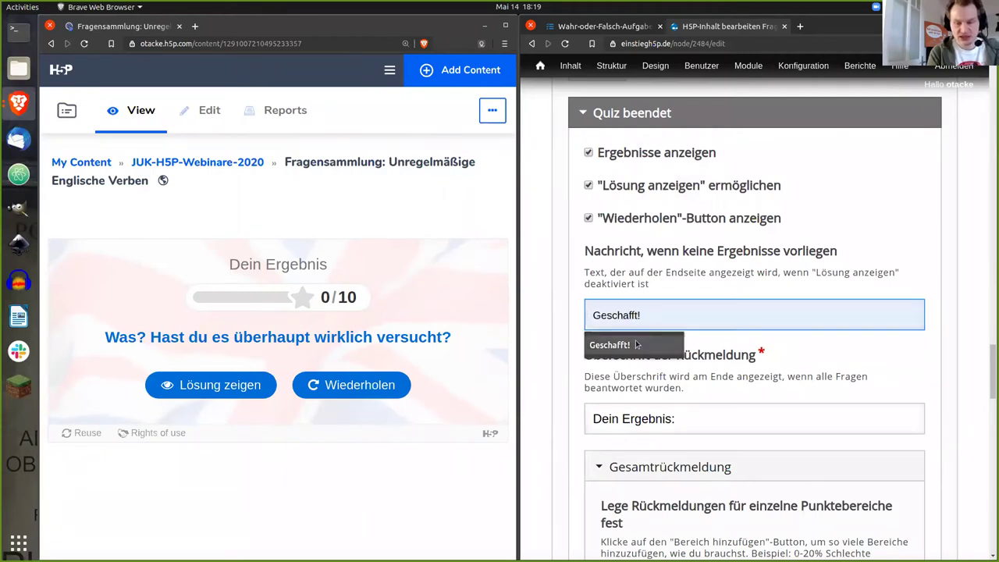
left_click(636, 344)
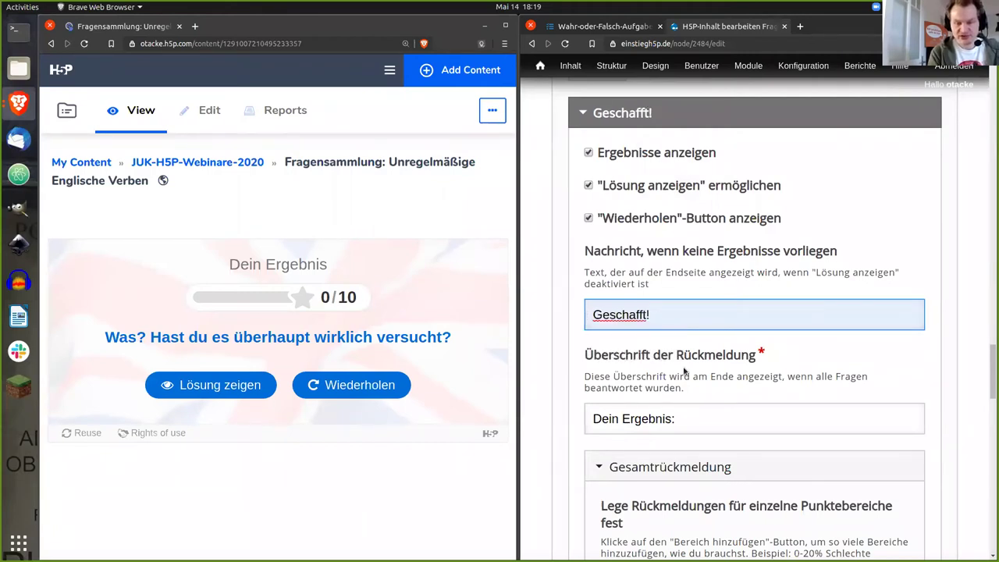
left_click(689, 424)
key("BackSpace")
Add a second score range to the overall feedback, ending the first range at 50 %.
left_click_drag(991, 365, 990, 402)
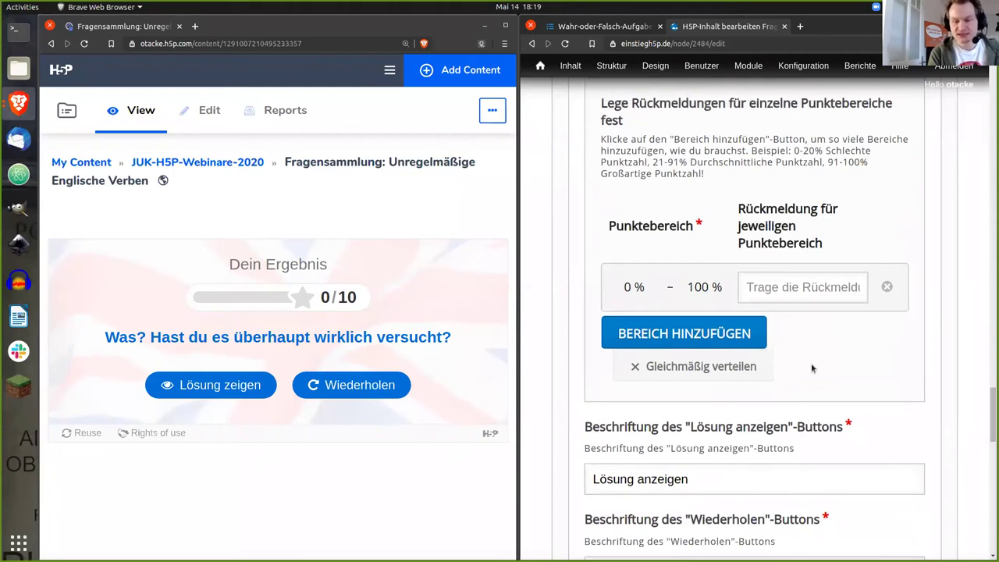
left_click(731, 333)
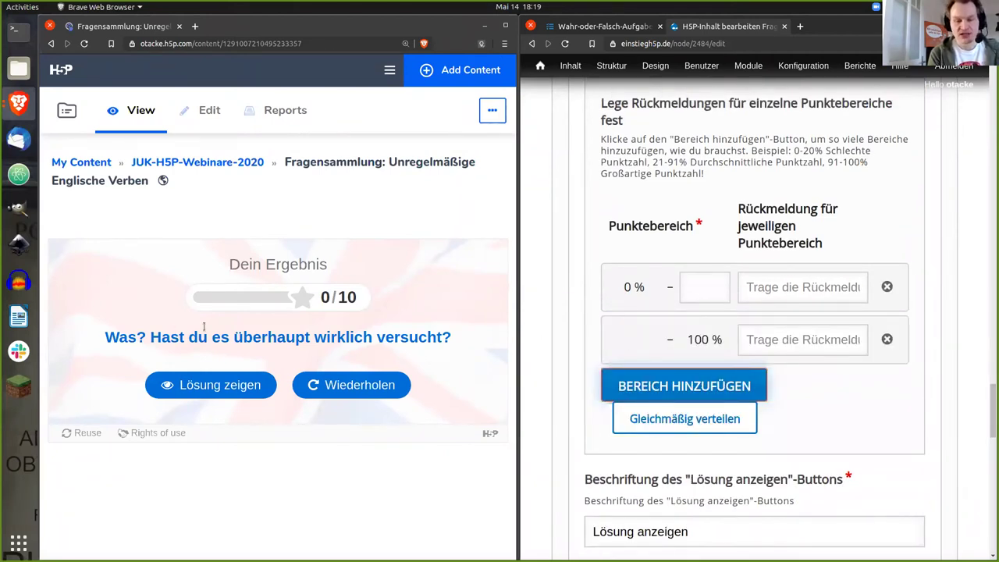
left_click(691, 288)
type("50")
key("Tab")
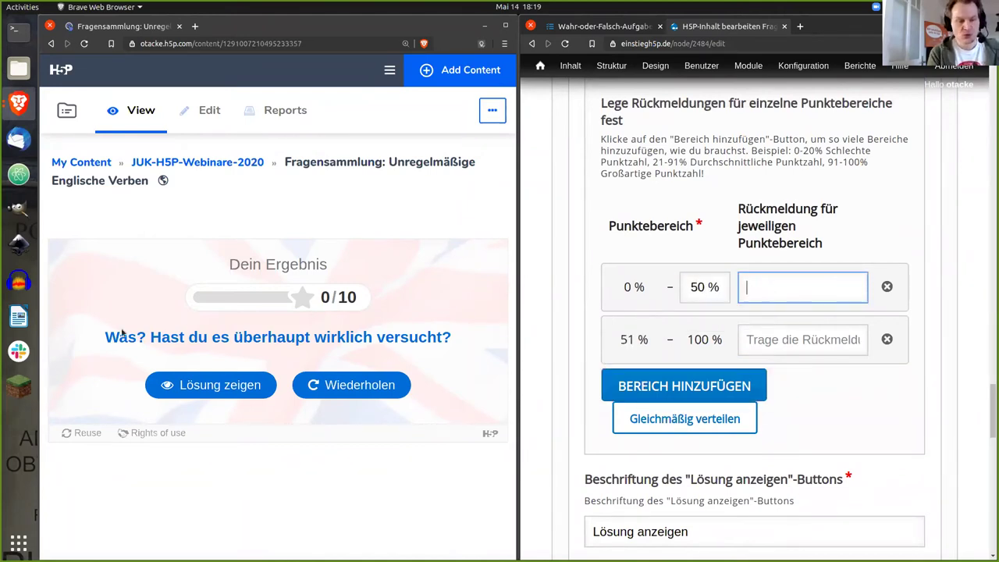
Copy "Was? Hast du es überhaupt wirklich versucht?" from the reference quiz as the 0–50 % feedback, and enter "Super!" for 51–100 %.
left_click_drag(105, 337, 450, 333)
key("ctrl+c")
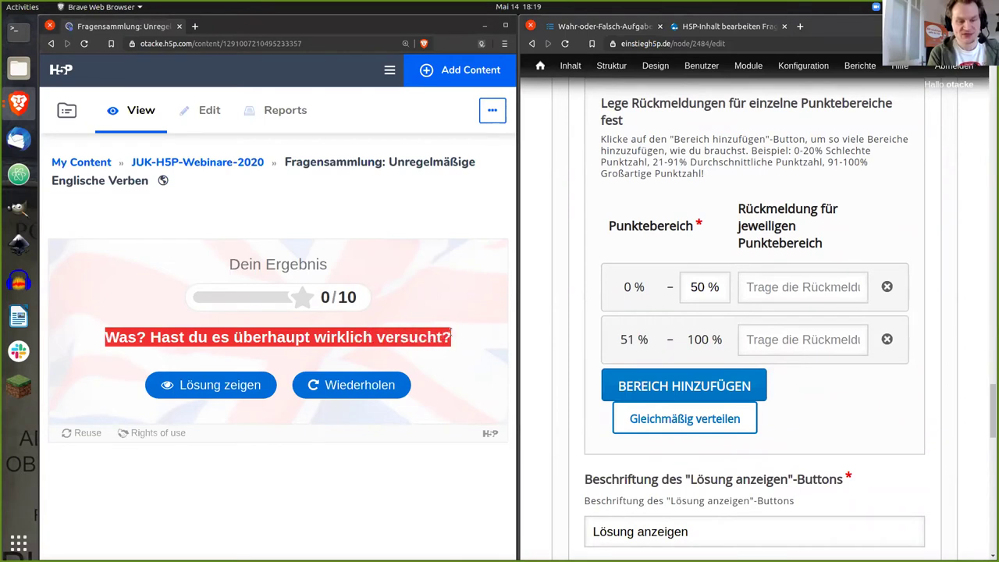
left_click(780, 287)
key("ctrl+v")
left_click(753, 343)
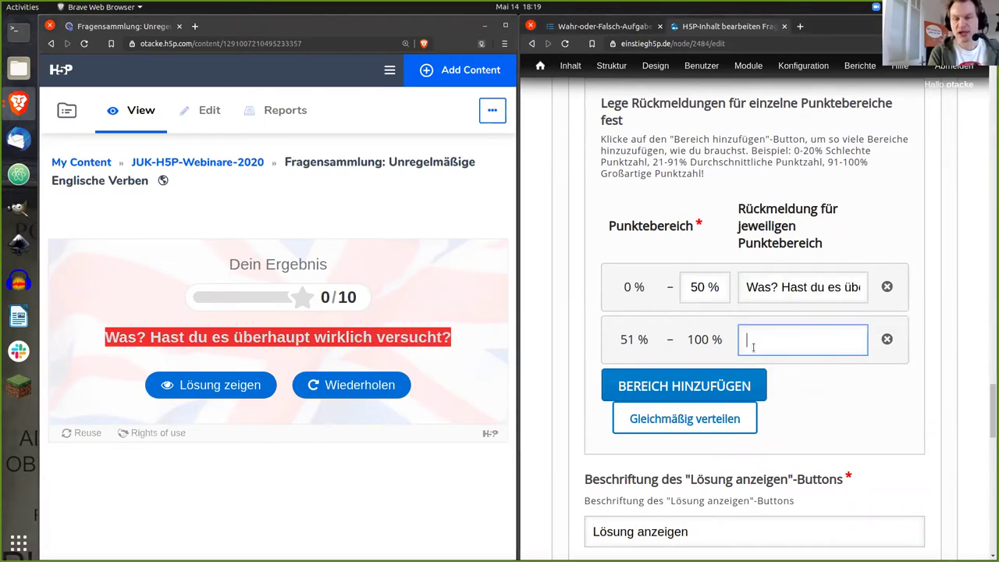
type("Super!")
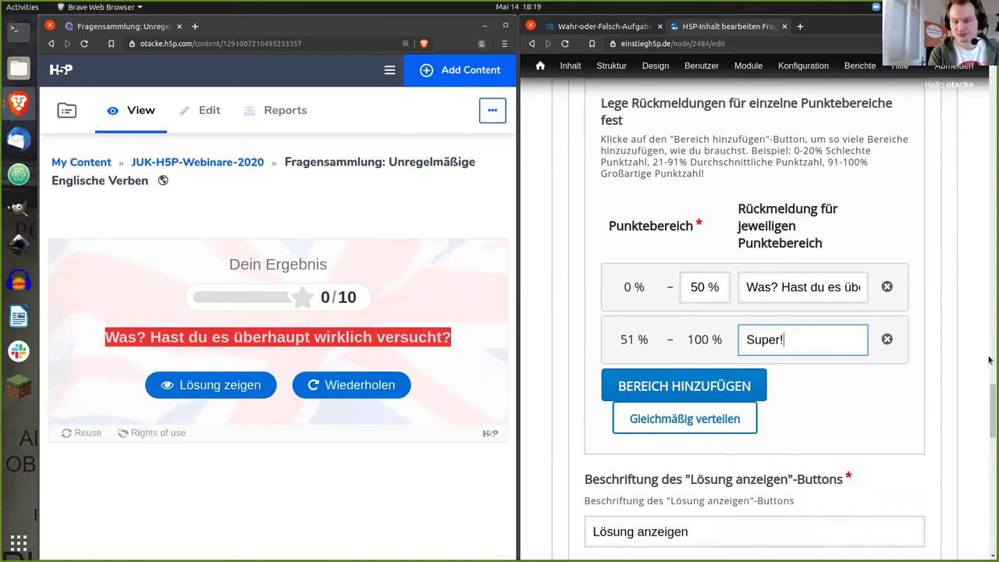
Save the question set and reload the reference quiz so both start pages can be compared.
left_click_drag(990, 406, 990, 521)
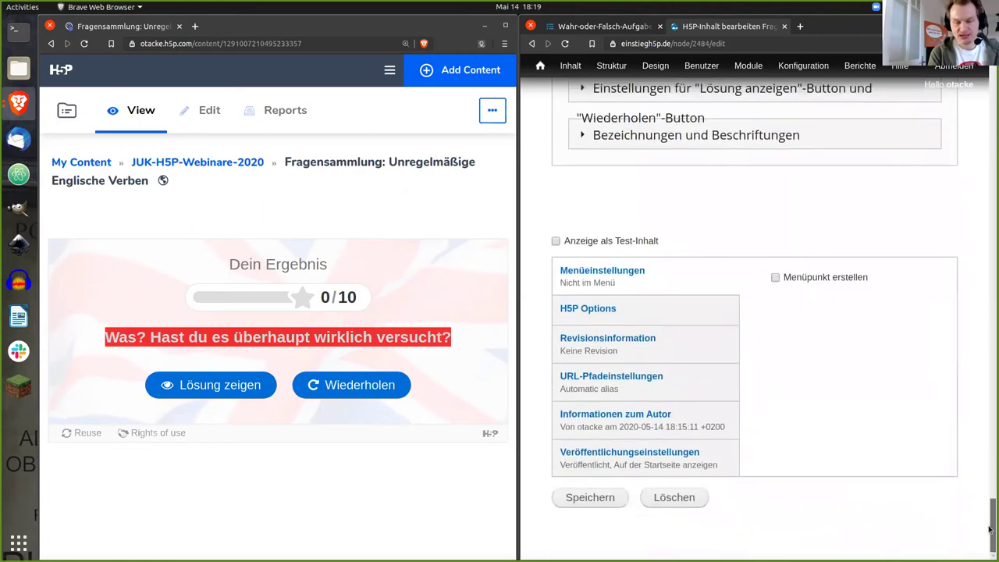
left_click(598, 497)
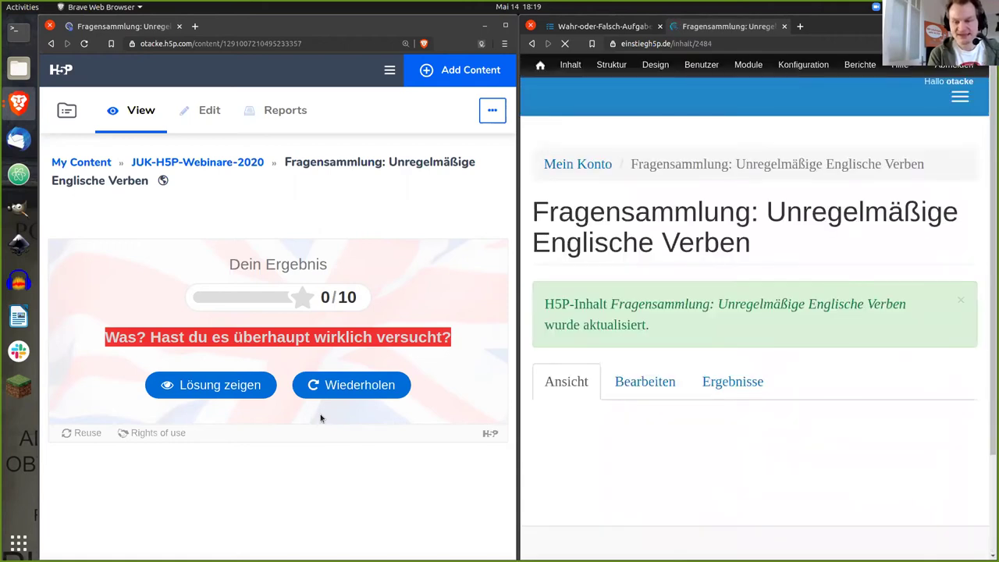
left_click(426, 385)
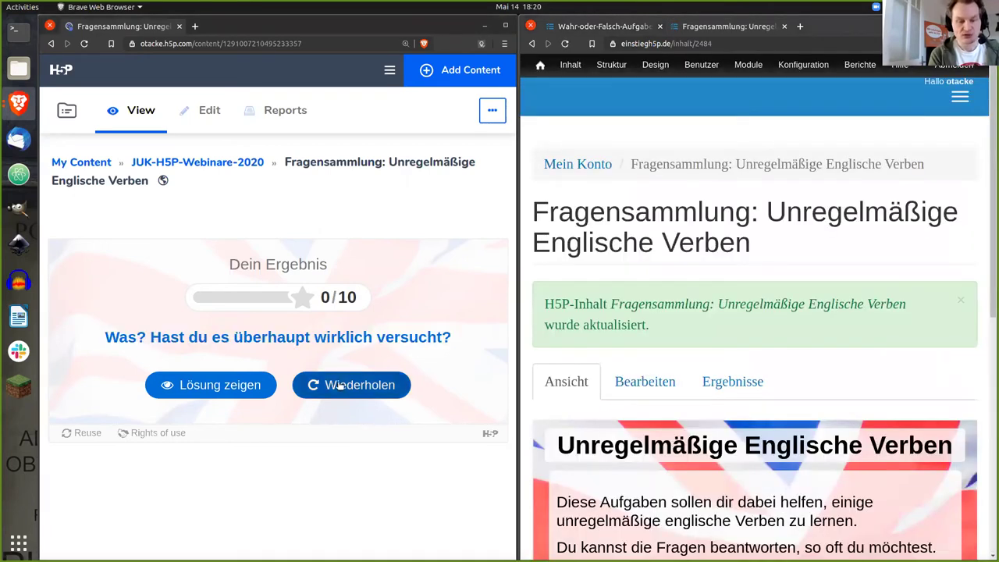
key("F5")
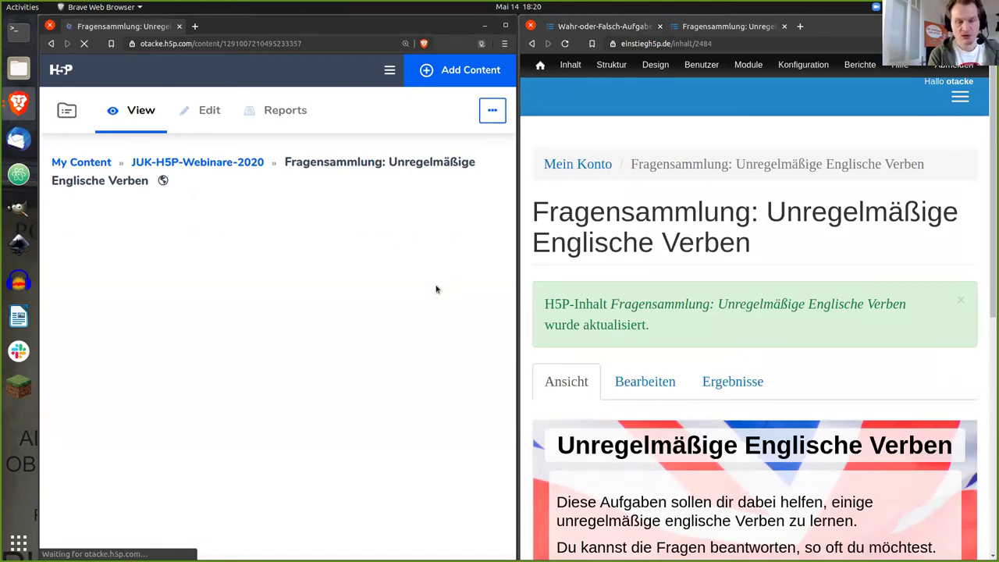
left_click_drag(988, 250, 987, 330)
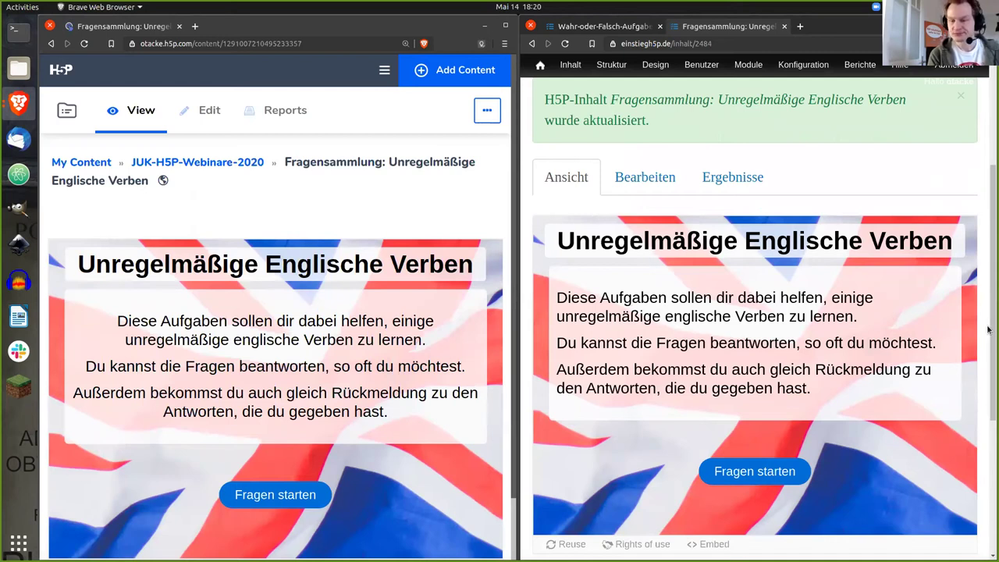
Open the question set for editing, start the reference quiz and review the Fortschrittsanzeige options against it.
left_click(643, 184)
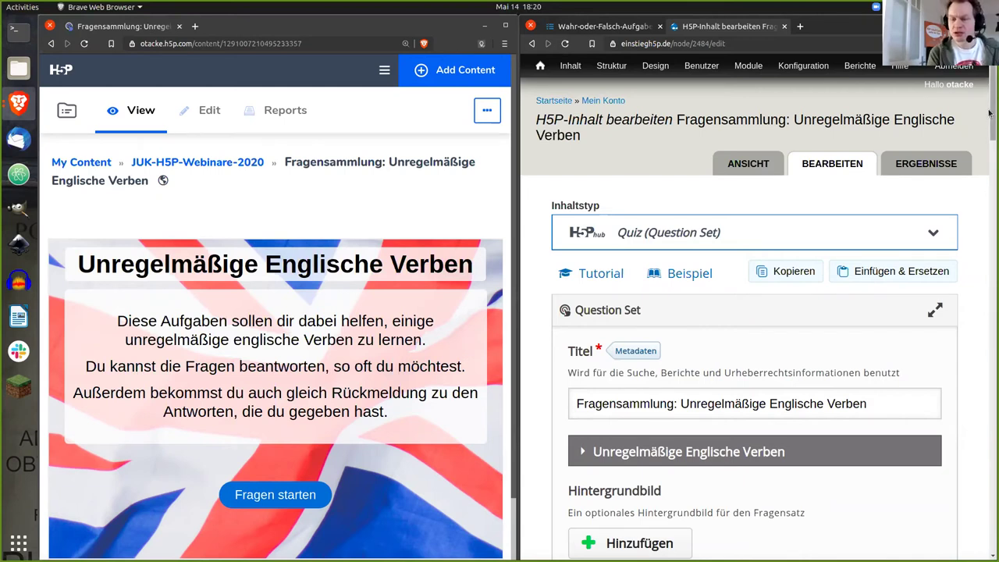
scroll(990, 129, "down", 3)
scroll(989, 129, "down", 5)
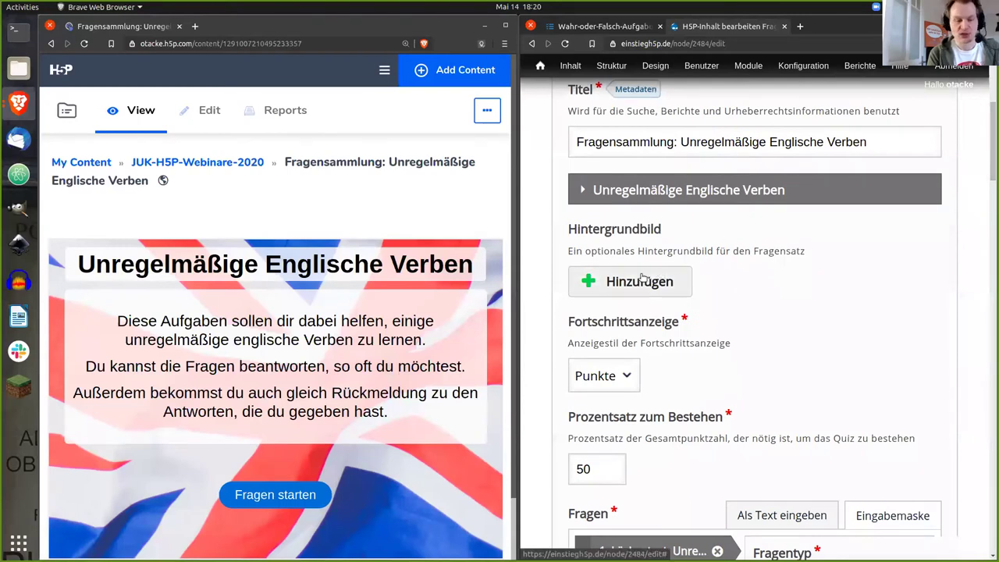
left_click(320, 492)
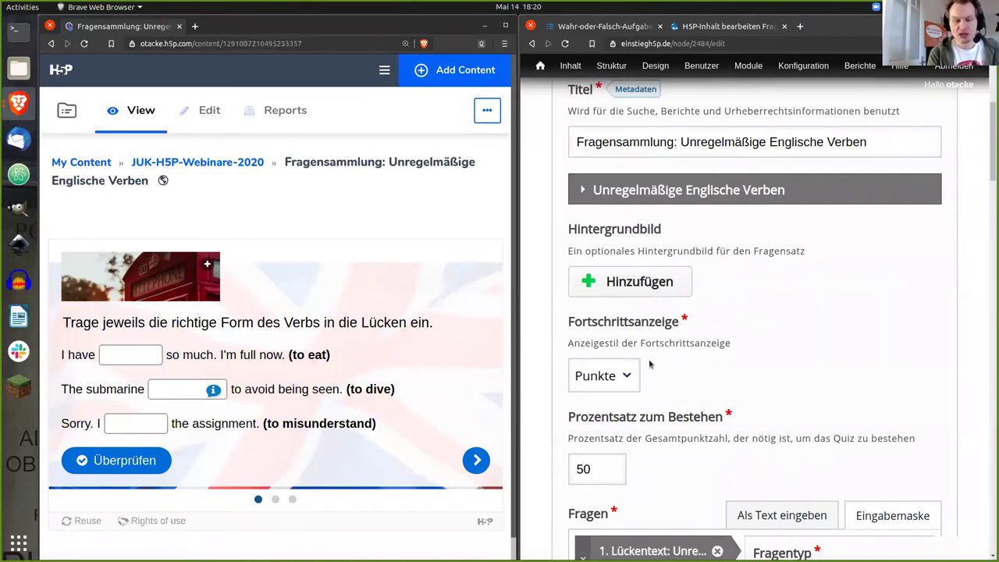
scroll(989, 186, "down", 3)
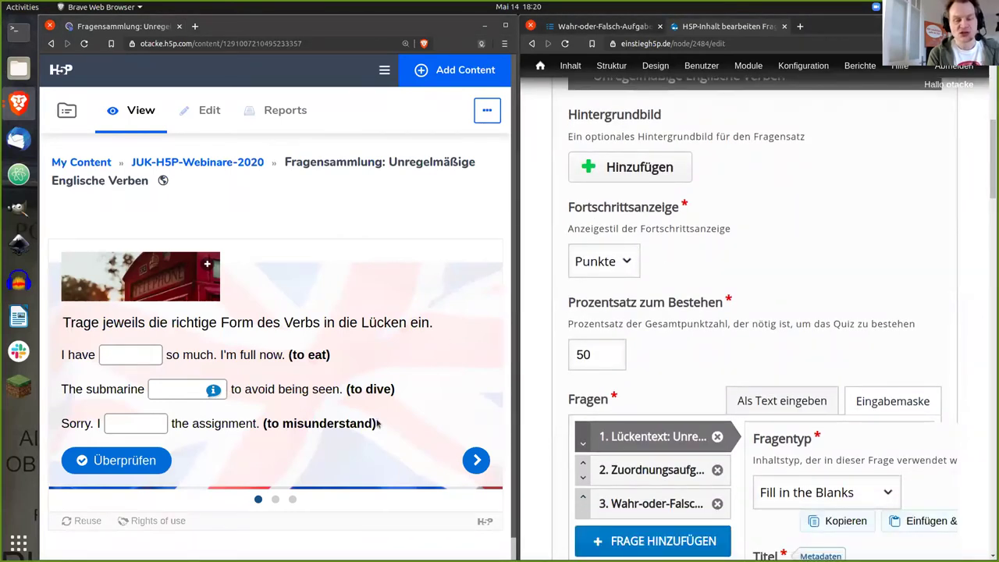
left_click(627, 268)
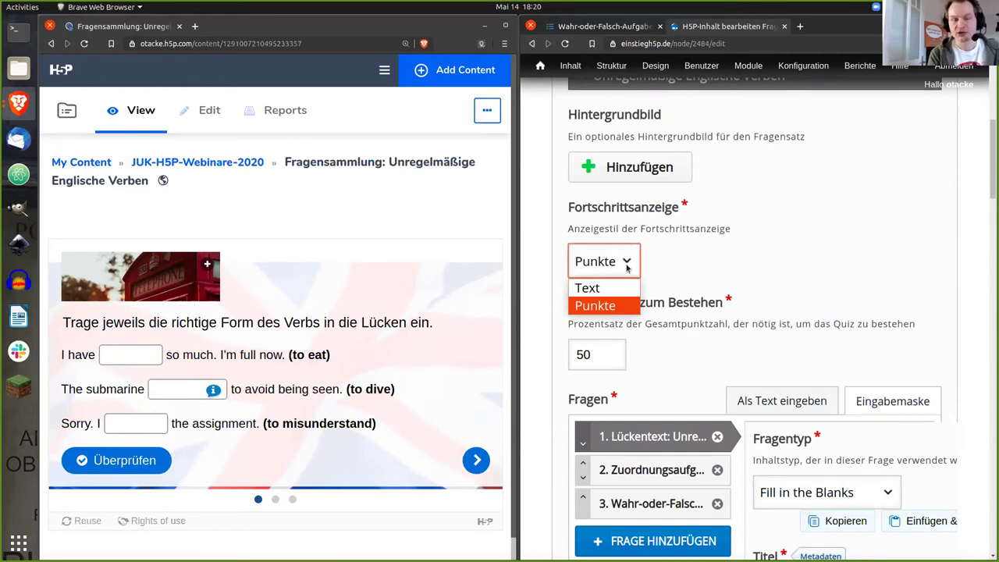
left_click(627, 268)
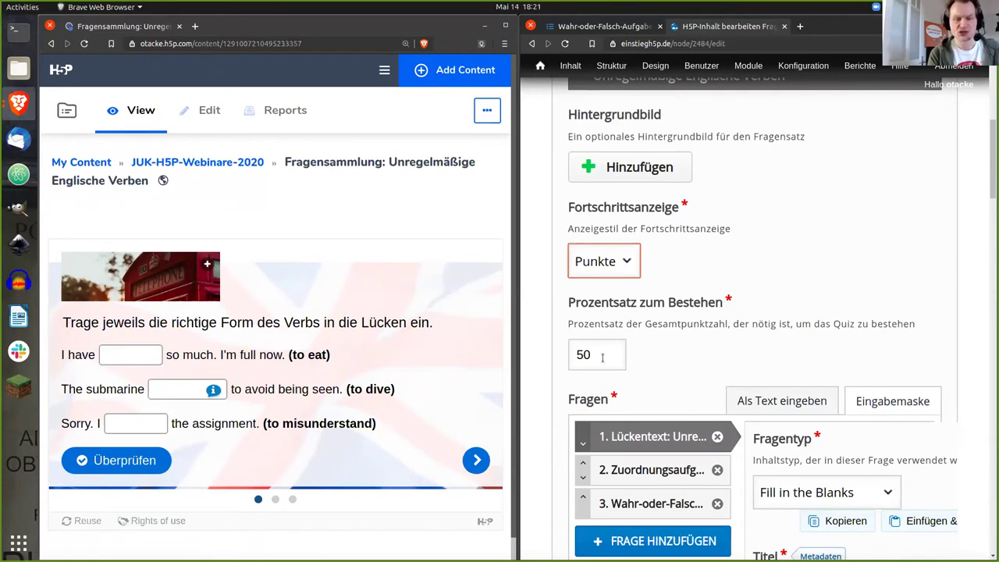
Disable backward navigation (Rückwärts-Navigation deaktivieren) for the question set.
left_click_drag(989, 178, 980, 473)
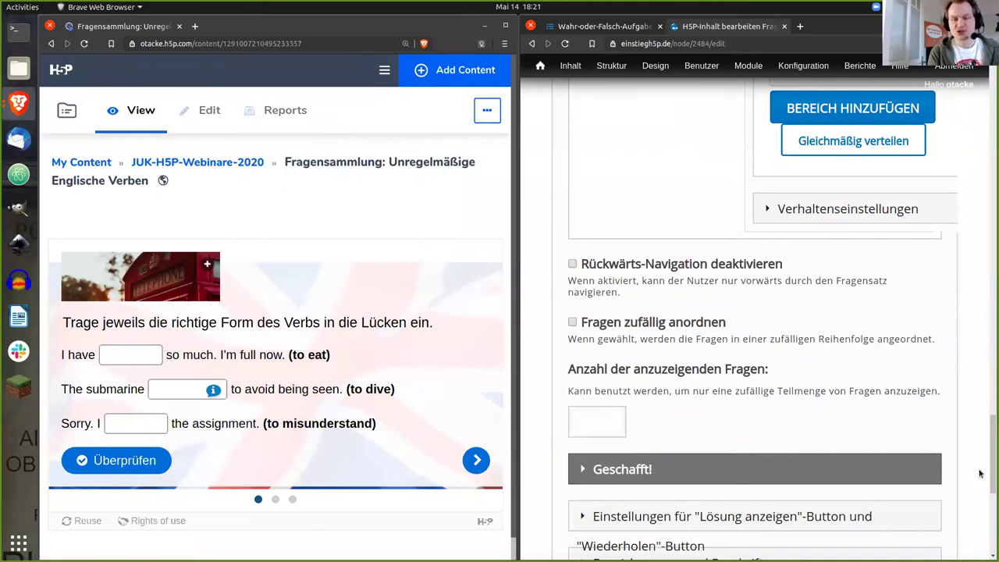
left_click(573, 264)
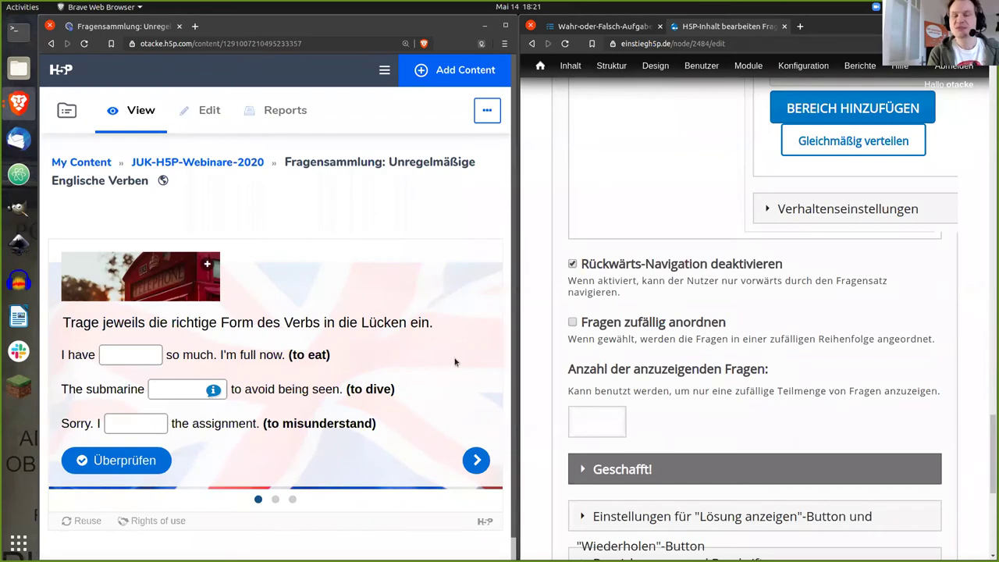
Test forward and backward navigation in the reference quiz, checking the answer "sdsd" in the first question's "misunderstand" gap.
left_click(476, 461)
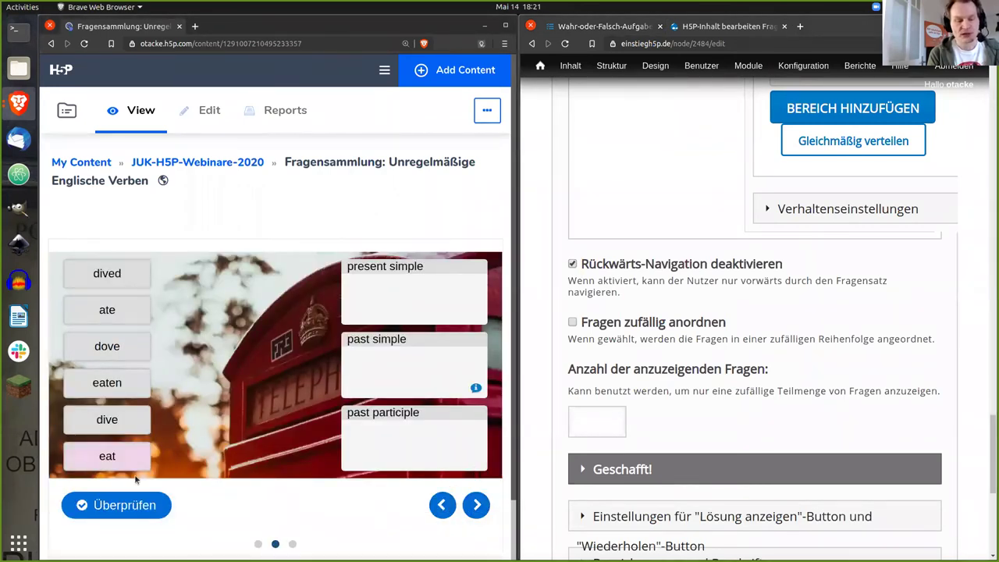
left_click(443, 506)
left_click(148, 424)
type("sdsd")
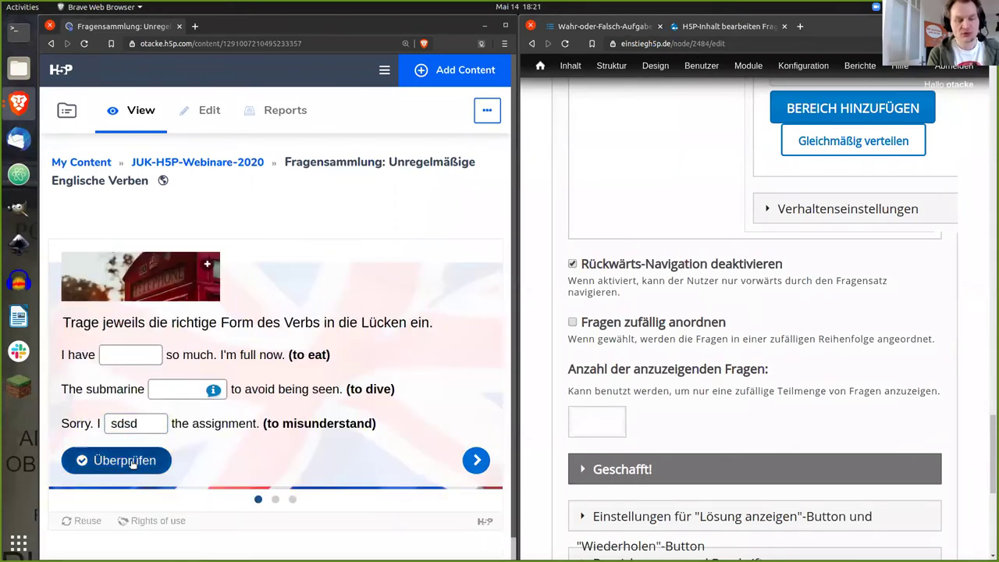
left_click(141, 461)
left_click(475, 492)
left_click(434, 504)
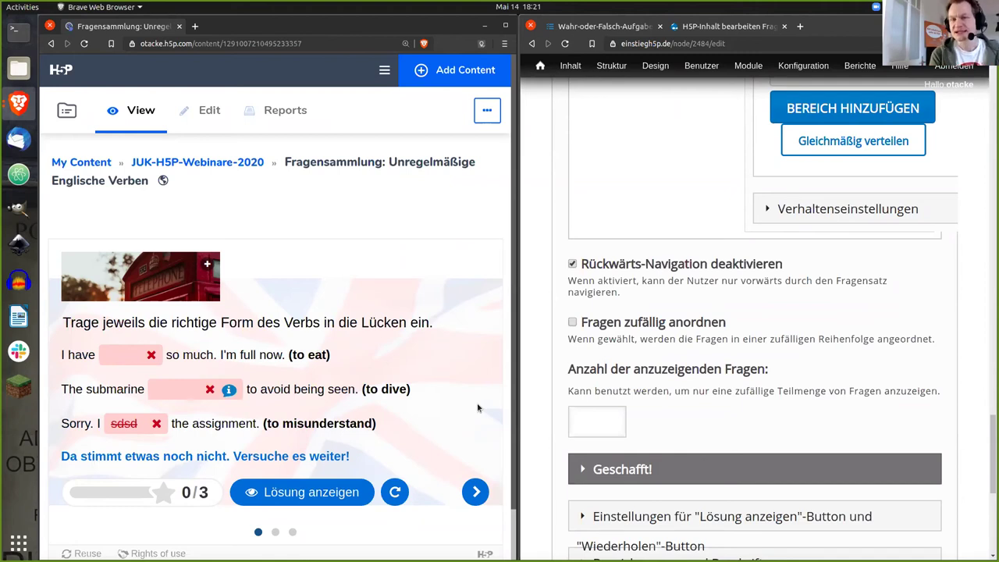
Enable random question order (Fragen zufällig anordnen) and set the number of questions shown to 2.
left_click(571, 322)
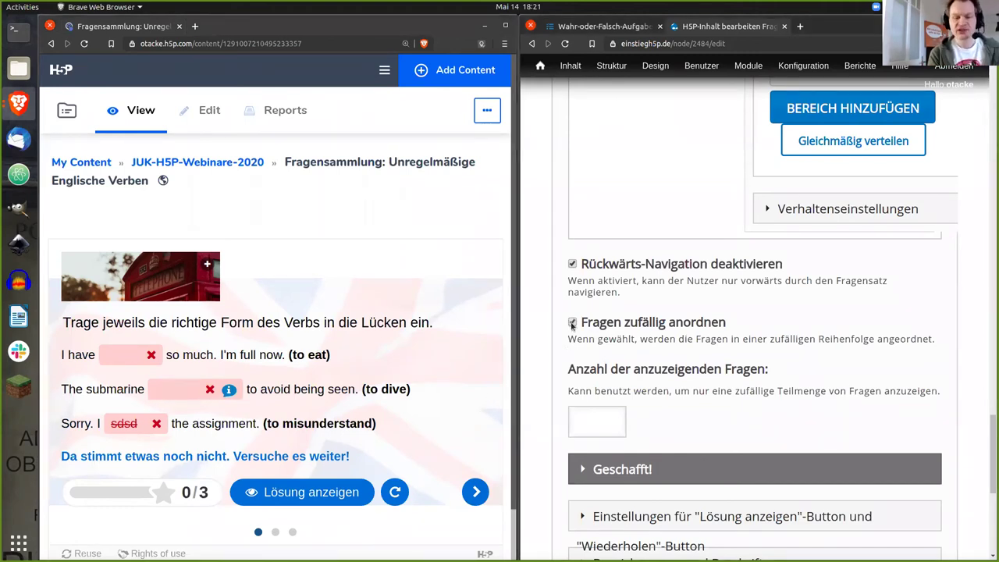
left_click_drag(989, 435, 989, 451)
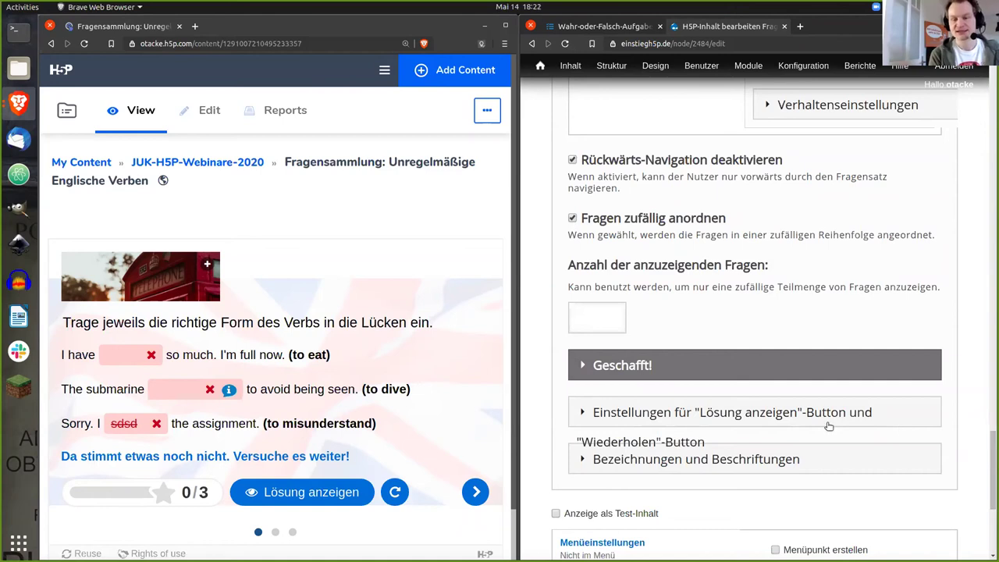
left_click(611, 313)
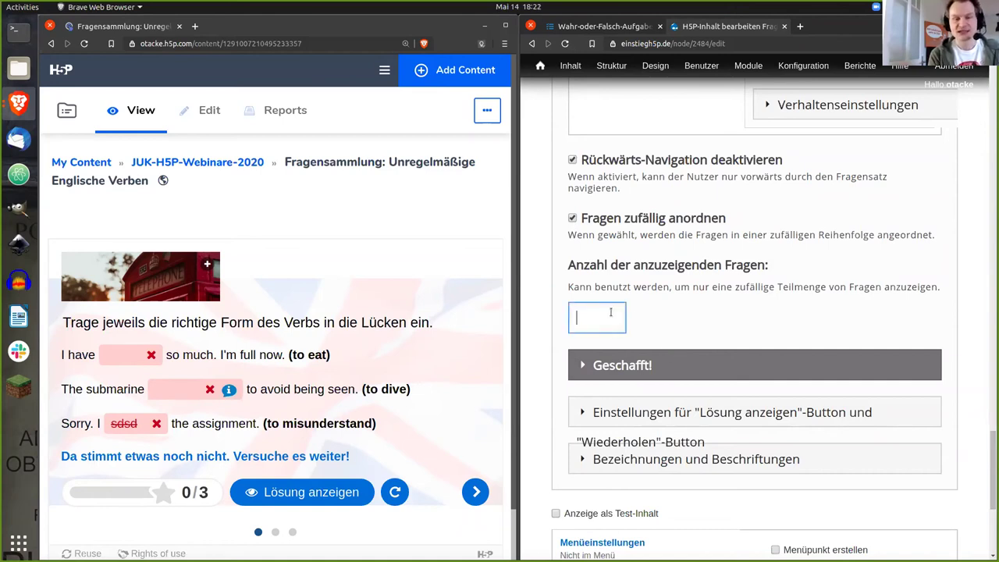
type("2")
left_click(719, 316)
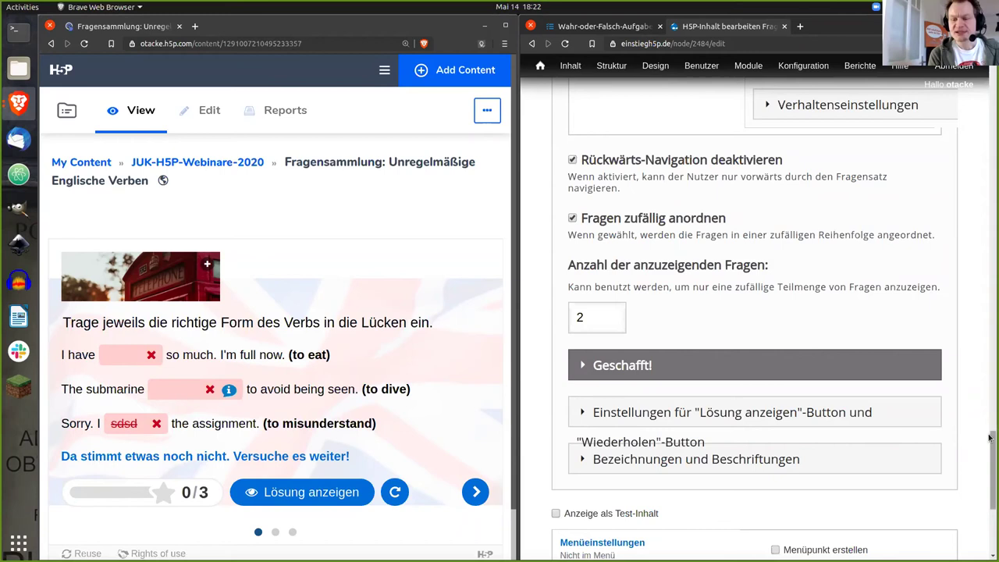
Set the overrides for both the "Lösungen anzeigen" and "Wiederholen" buttons to Immer ausblenden.
left_click_drag(989, 459, 989, 482)
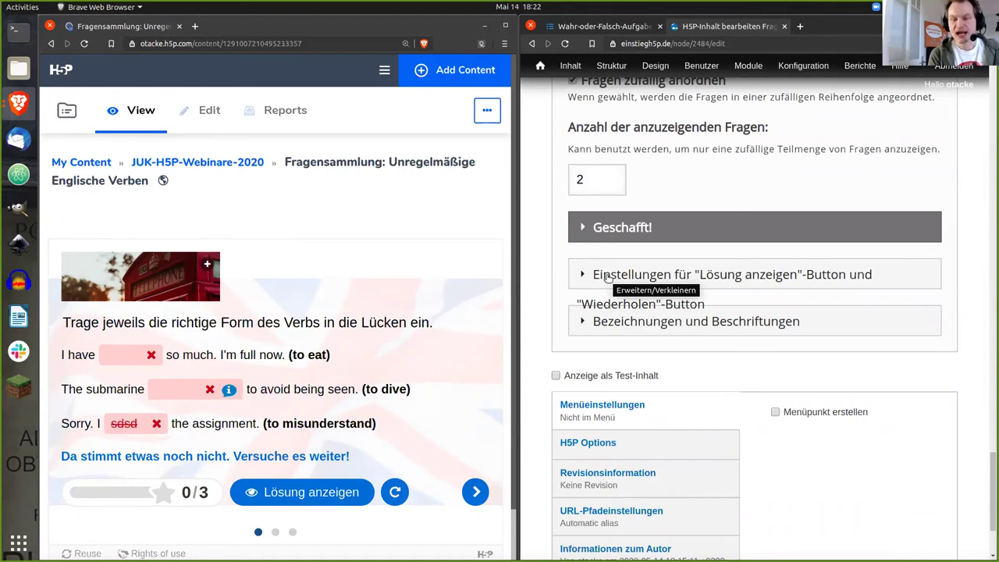
left_click(643, 277)
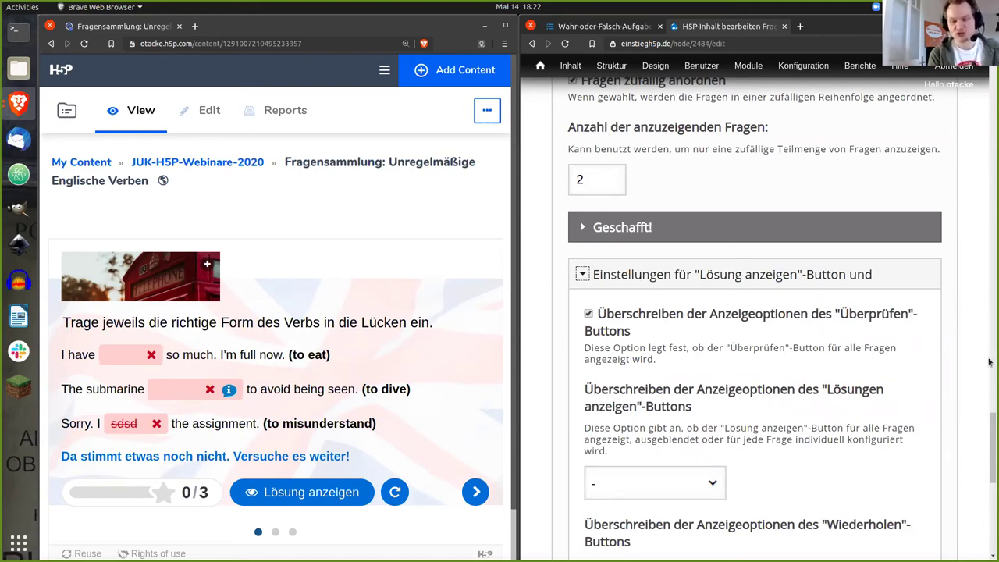
scroll(988, 425, "down", 4)
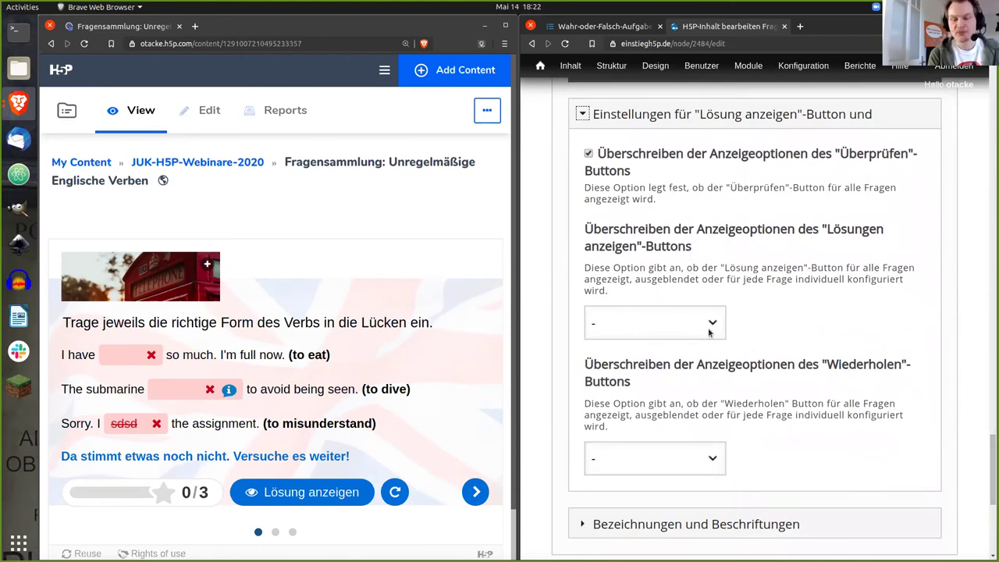
left_click(709, 332)
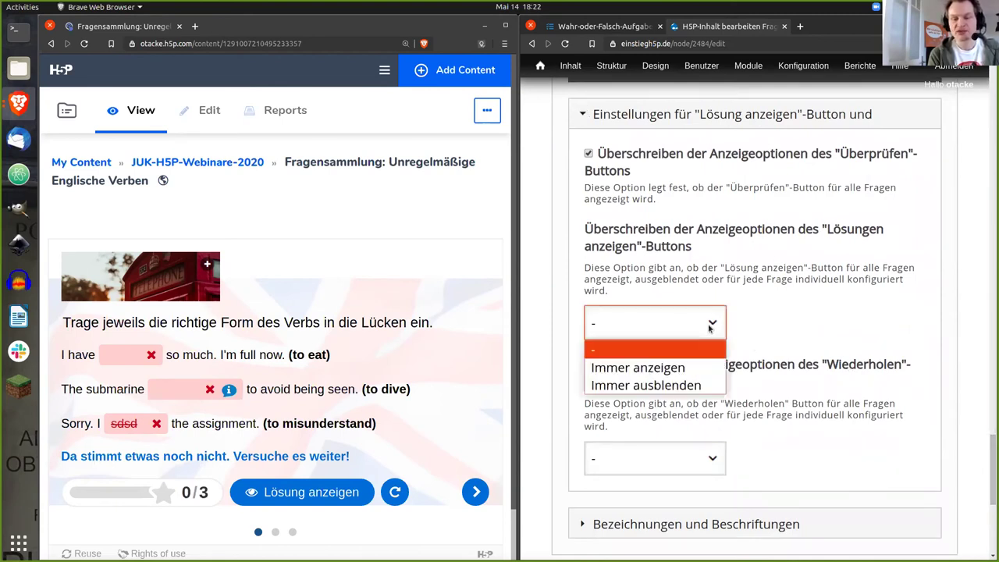
left_click(675, 386)
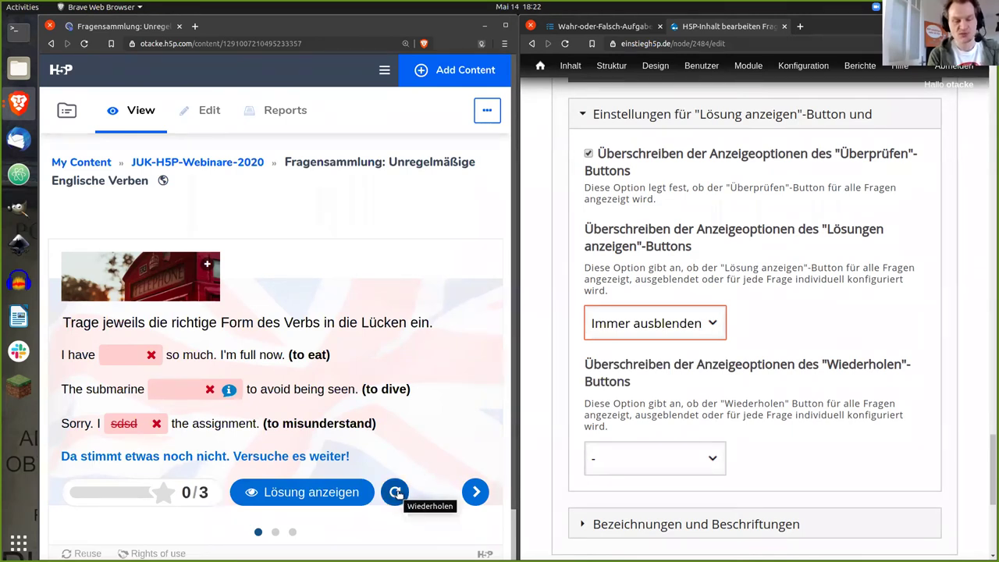
left_click(626, 456)
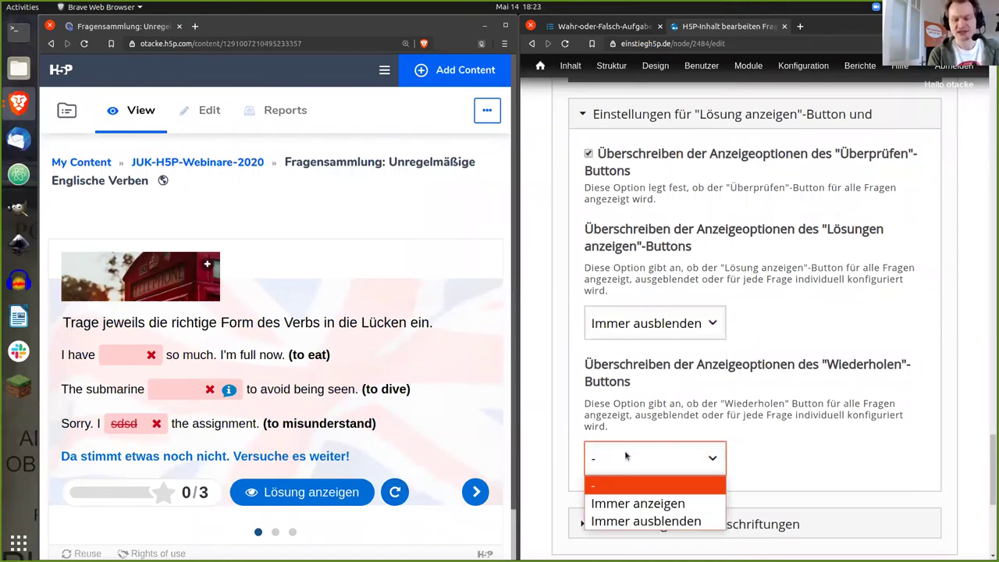
left_click(635, 521)
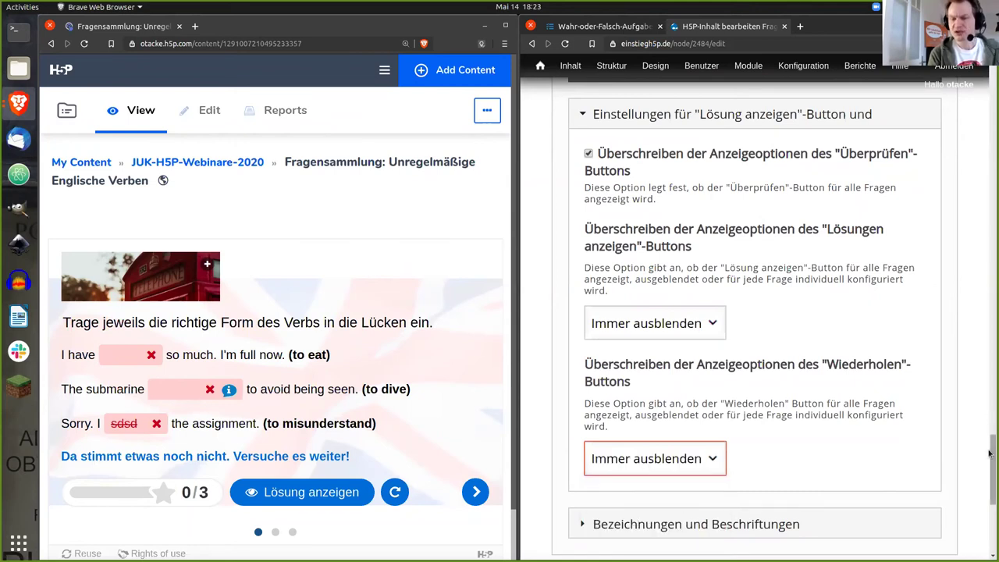
Save the edited question set and start the updated quiz.
left_click_drag(990, 479, 989, 519)
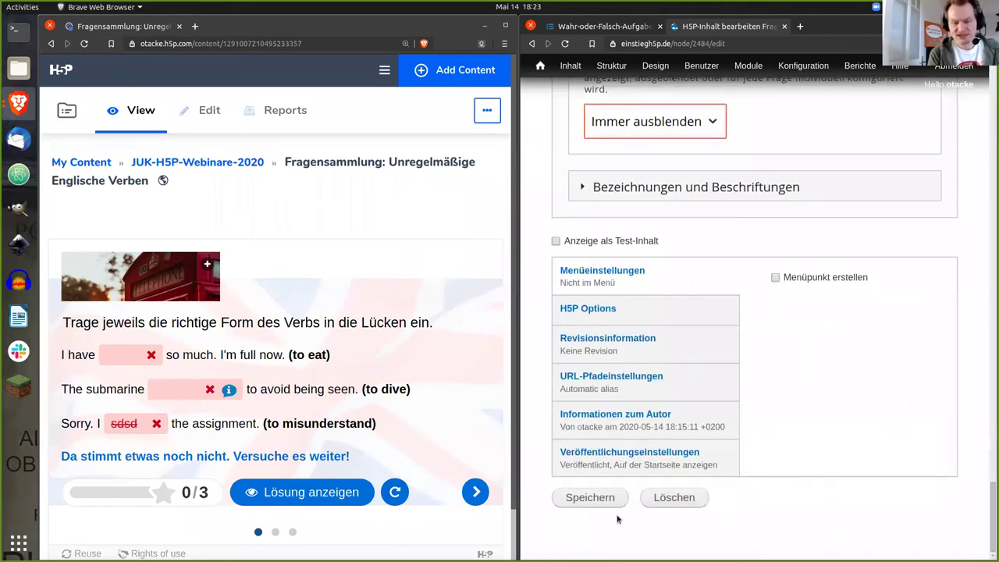
left_click(591, 503)
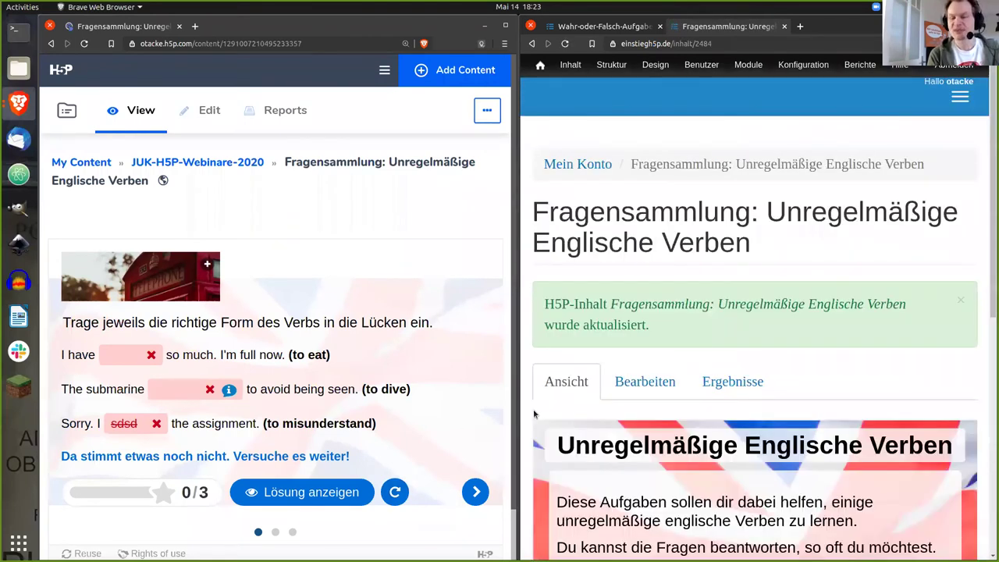
left_click_drag(990, 280, 989, 378)
scroll(990, 378, "down", 2)
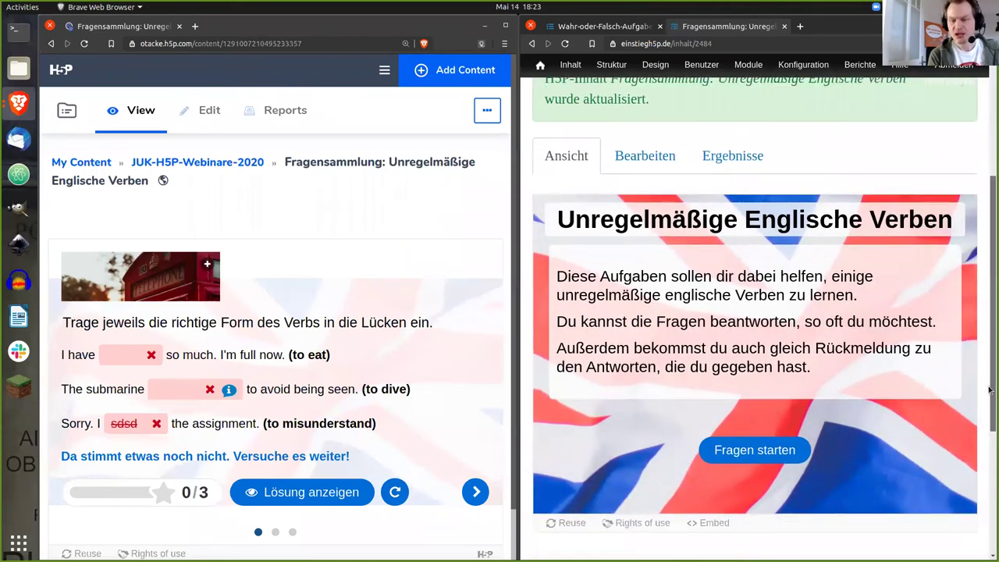
left_click(779, 450)
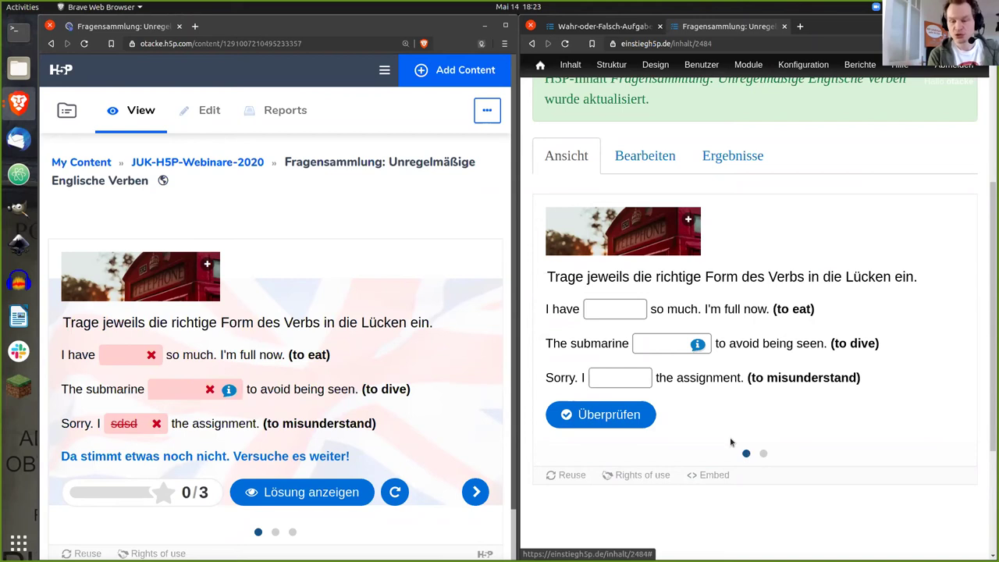
Check the answer "Quatsch" in the "misunderstand" gap of the rebuilt quiz and go on to its second question.
left_click(619, 378)
type("Quatsch")
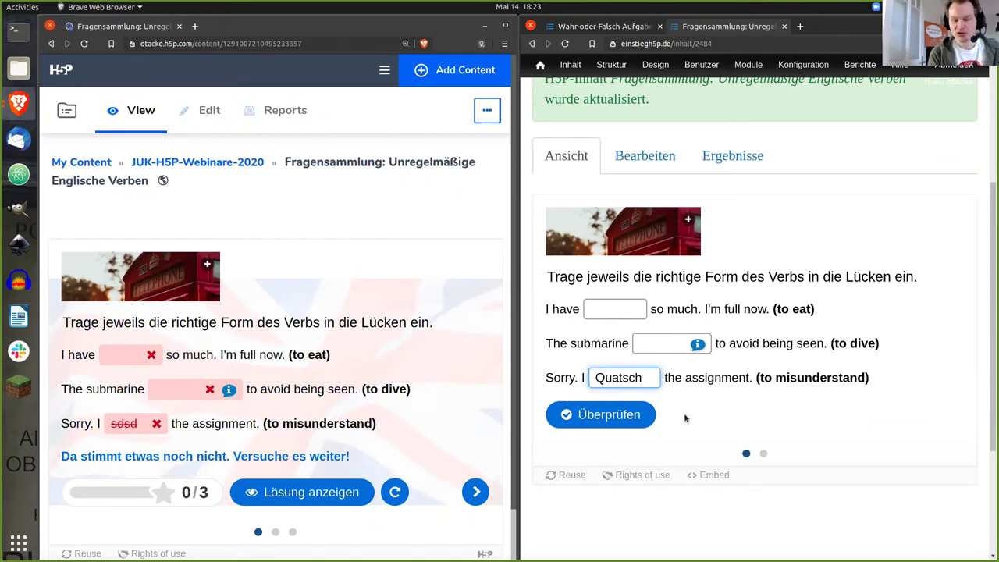
left_click(635, 416)
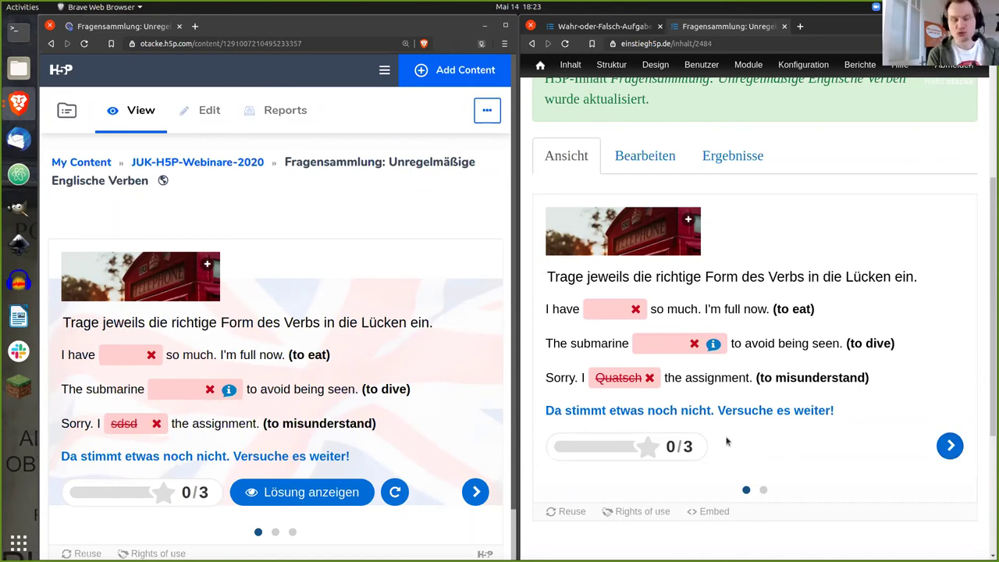
left_click(949, 445)
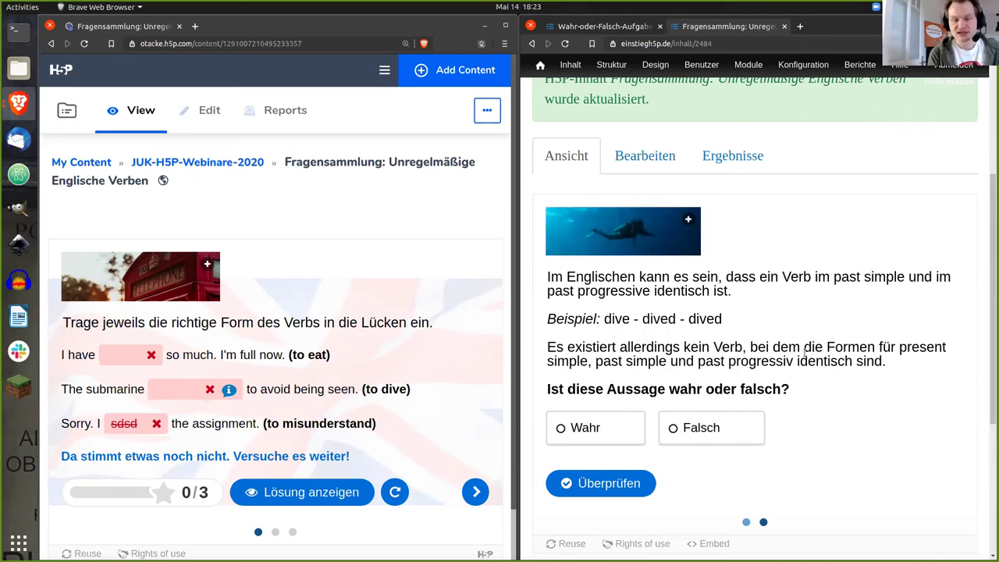
Advance the reference quiz one question, then answer the rebuilt quiz's true/false question with Falsch and finish the quiz.
left_click(478, 491)
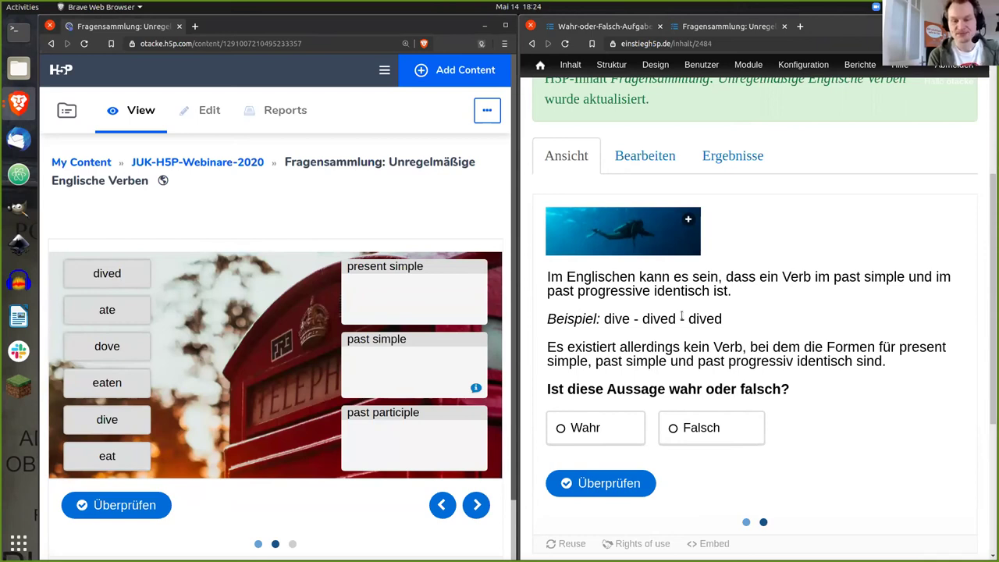
left_click(687, 428)
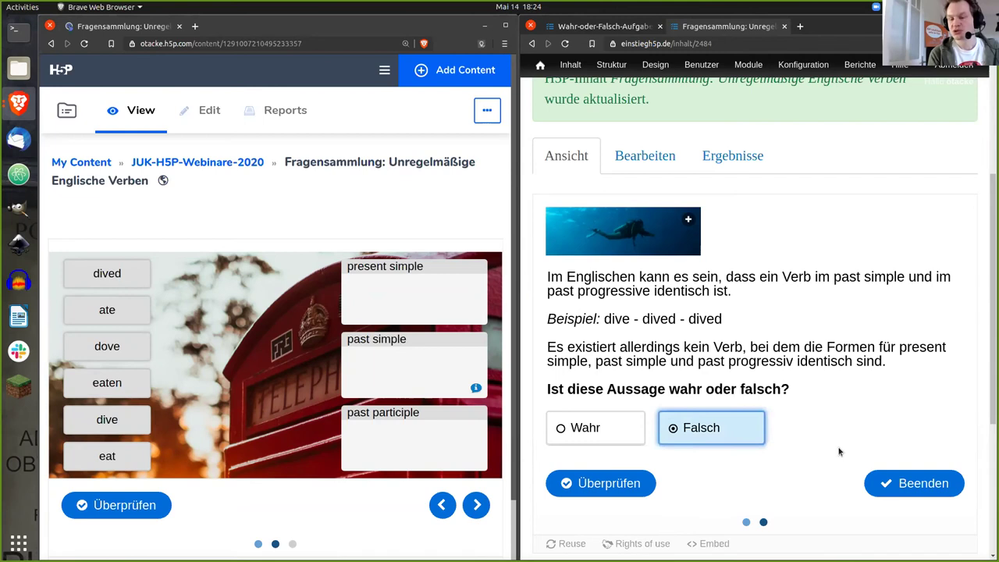
left_click(885, 485)
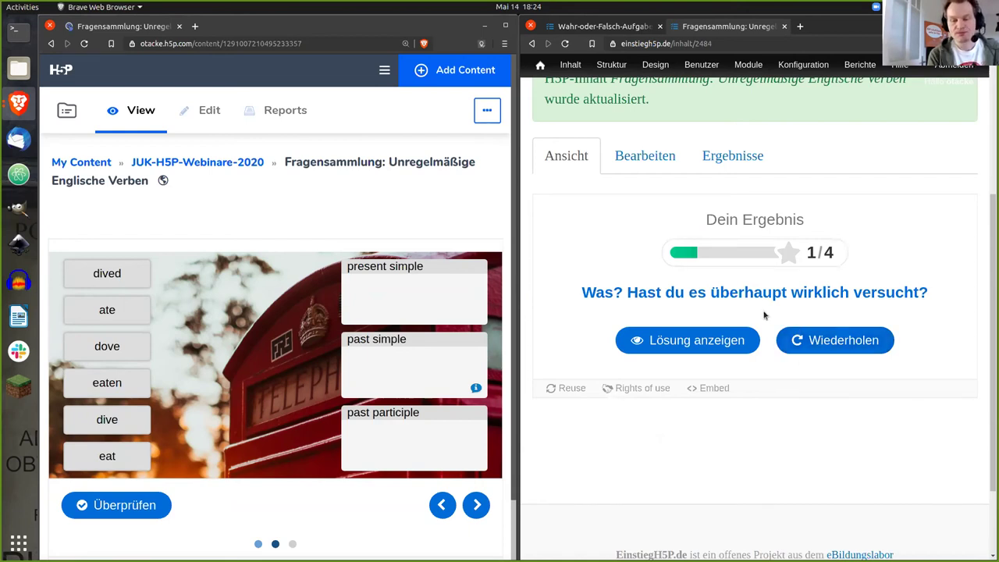
Show the solutions from the result page and go forward and back between the two solved questions.
left_click(699, 337)
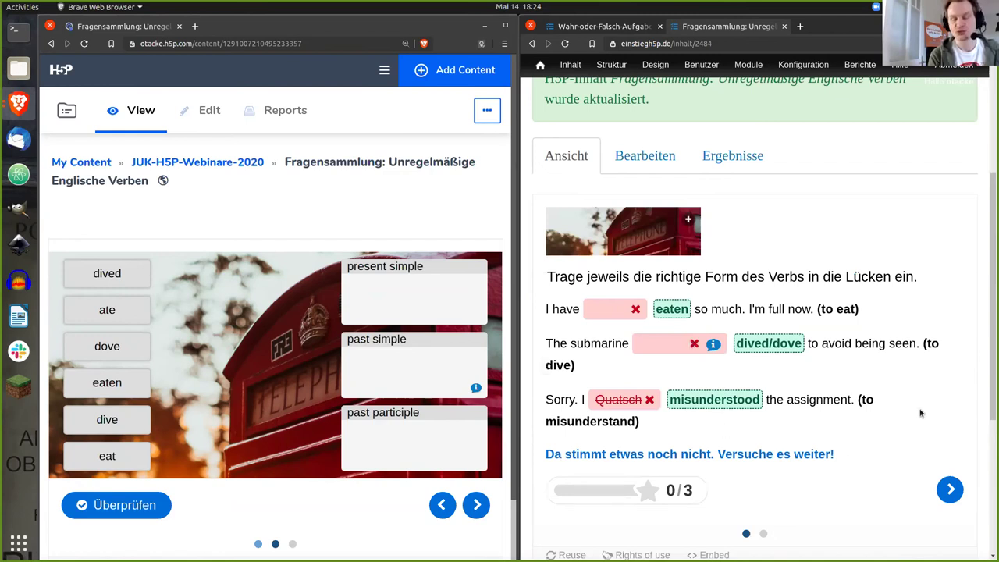
left_click(949, 489)
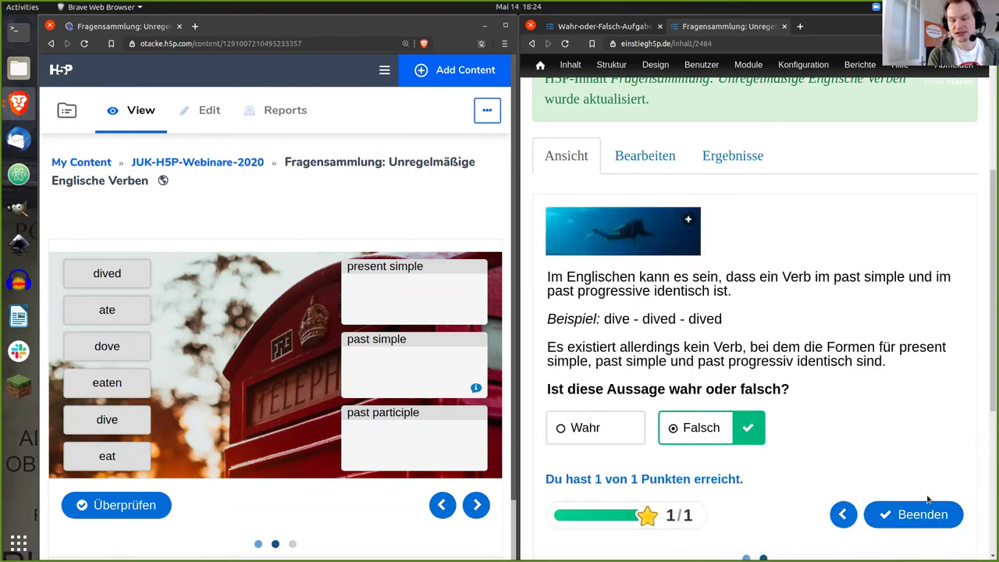
left_click(841, 515)
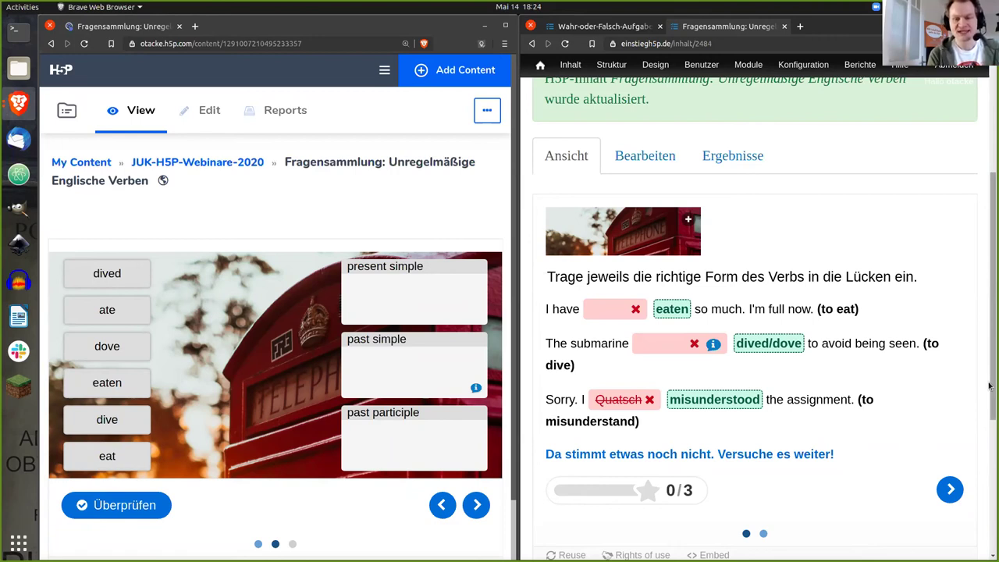
Edit the rebuilt question set and disable "Lösung anzeigen" and the "Wiederholen" button in its "Geschafft!" settings.
left_click(655, 162)
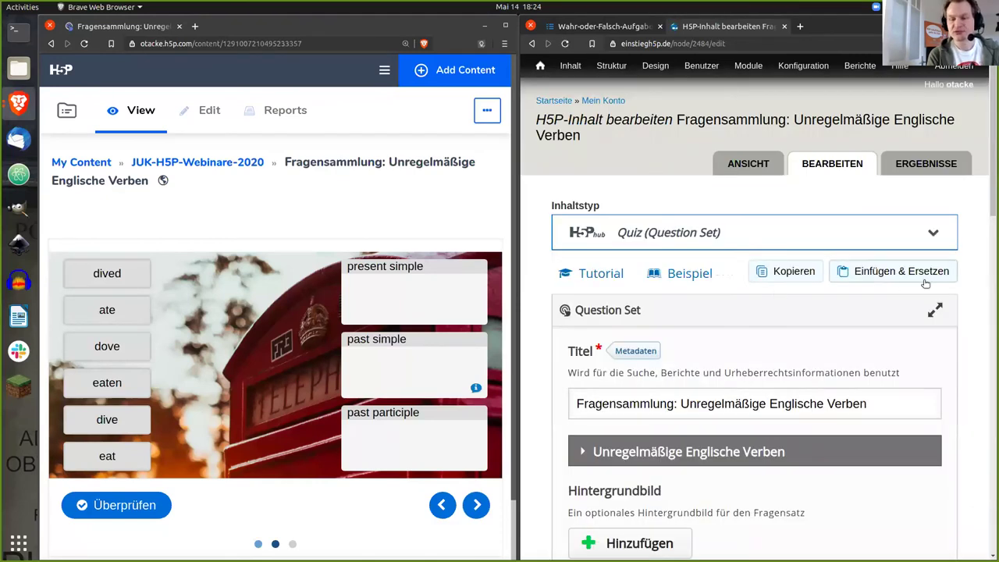
left_click_drag(988, 109, 985, 188)
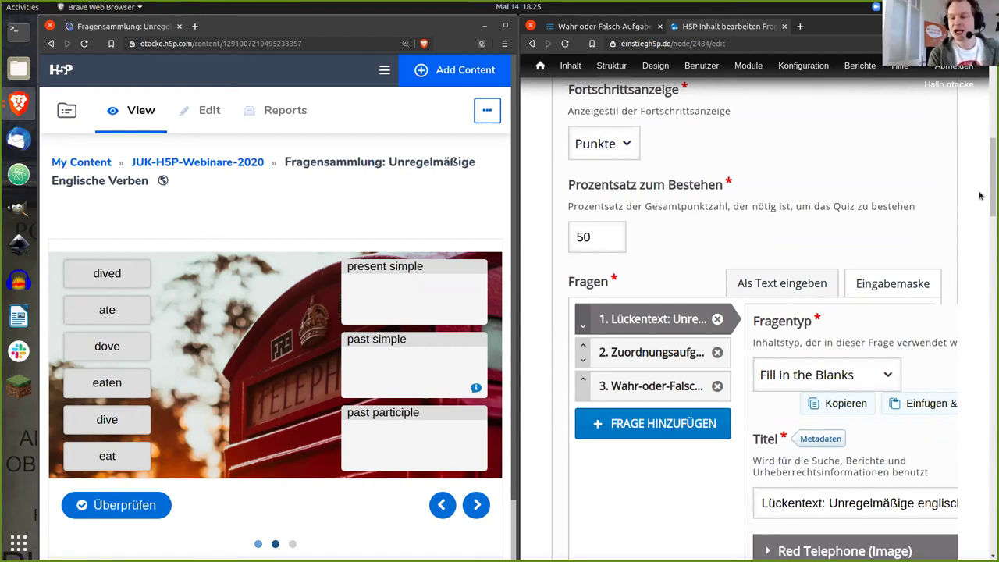
left_click_drag(989, 168, 986, 487)
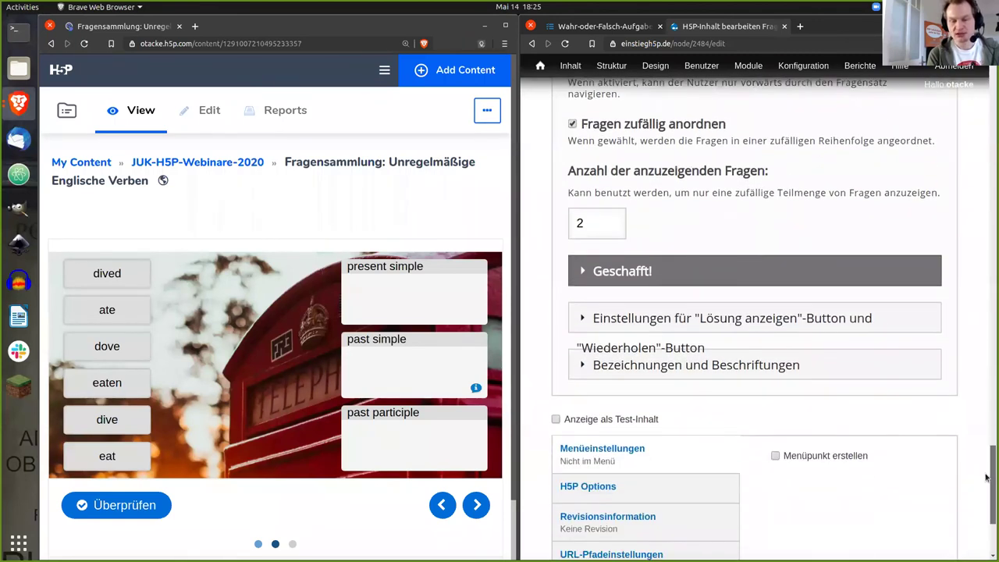
left_click(649, 271)
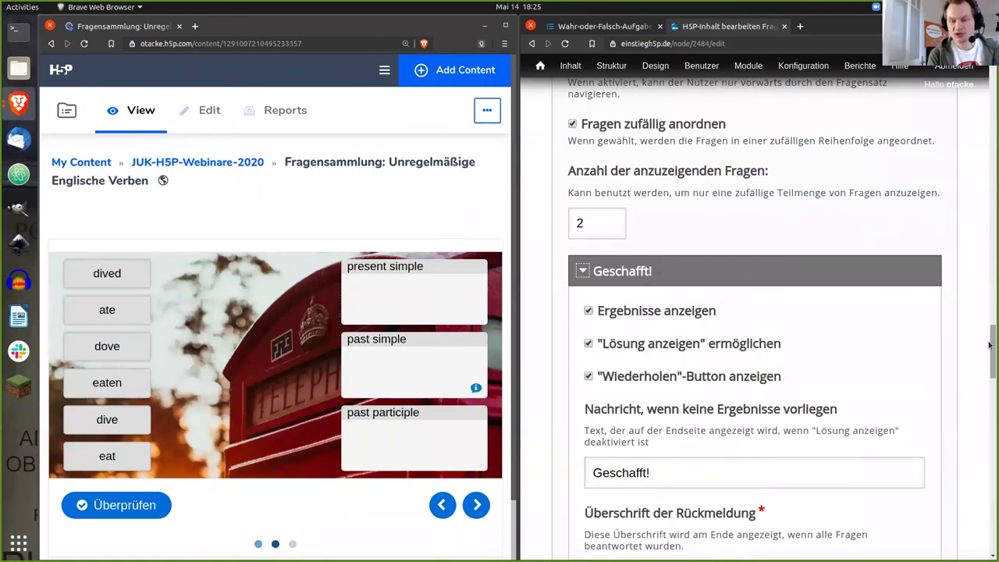
left_click_drag(988, 345, 988, 362)
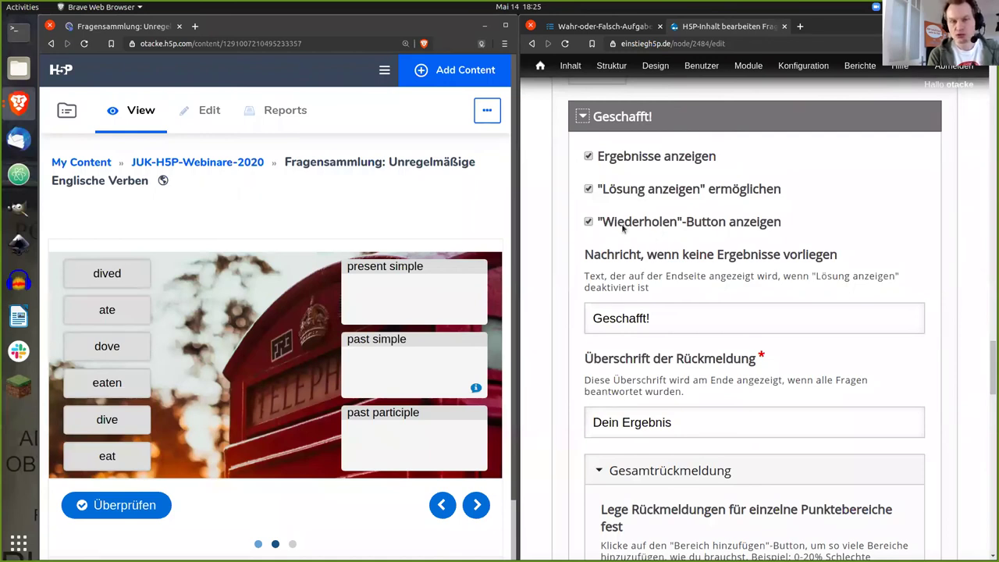
left_click(588, 189)
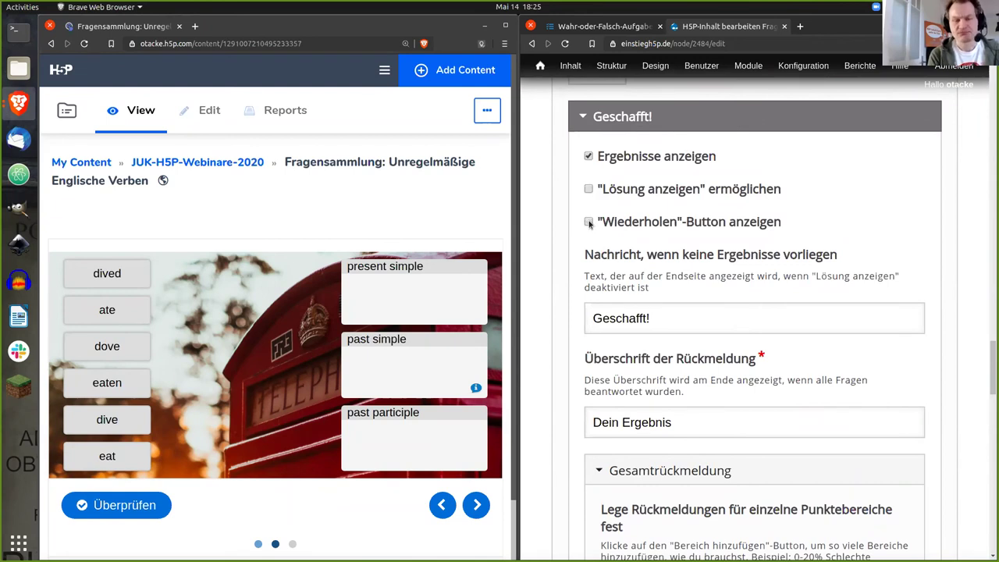
left_click(590, 222)
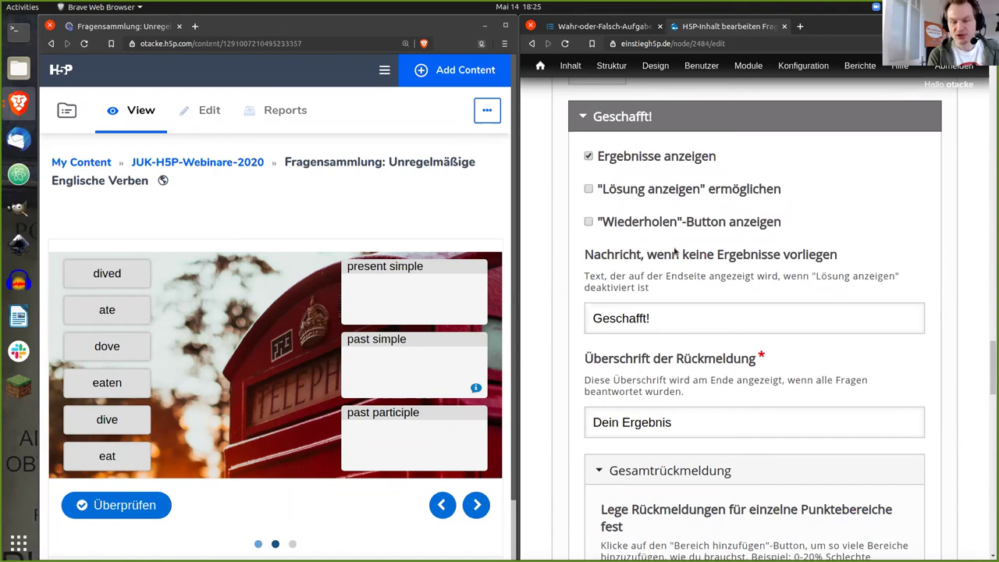
Enable a video before the results and the "Video überspringen" button, and start adding a Bestanden-Video.
left_click_drag(989, 363, 980, 462)
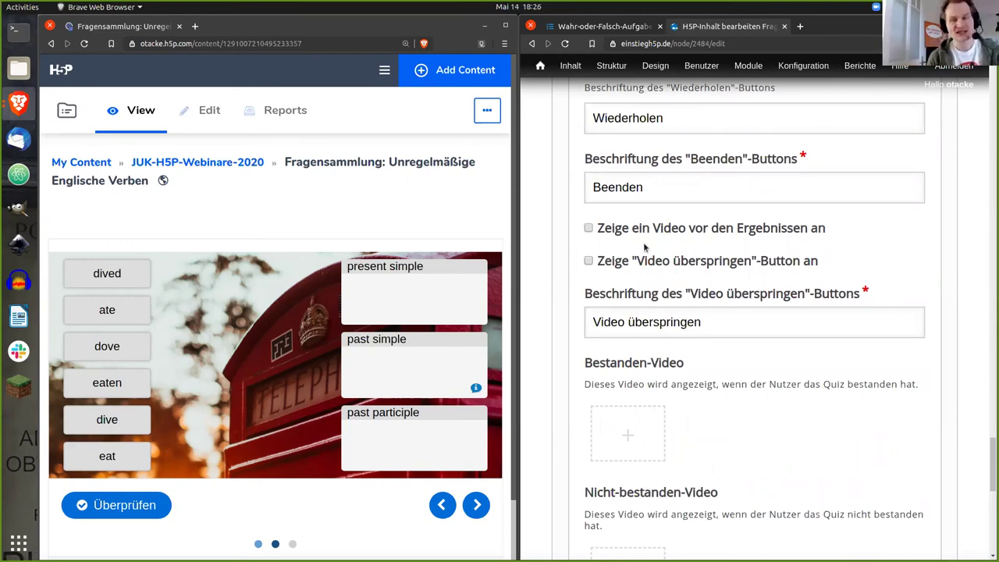
left_click(588, 228)
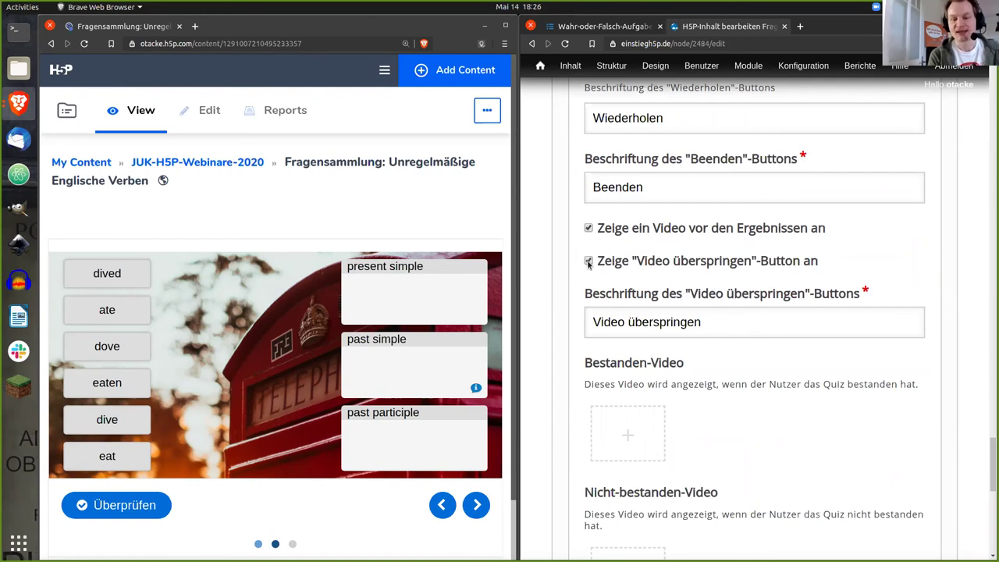
left_click(589, 261)
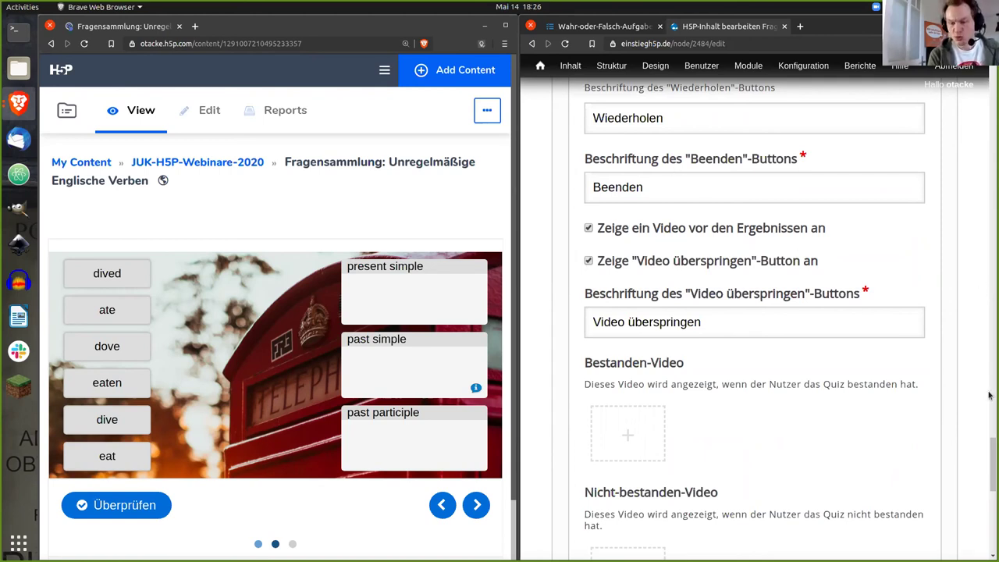
scroll(989, 463, "down", 3)
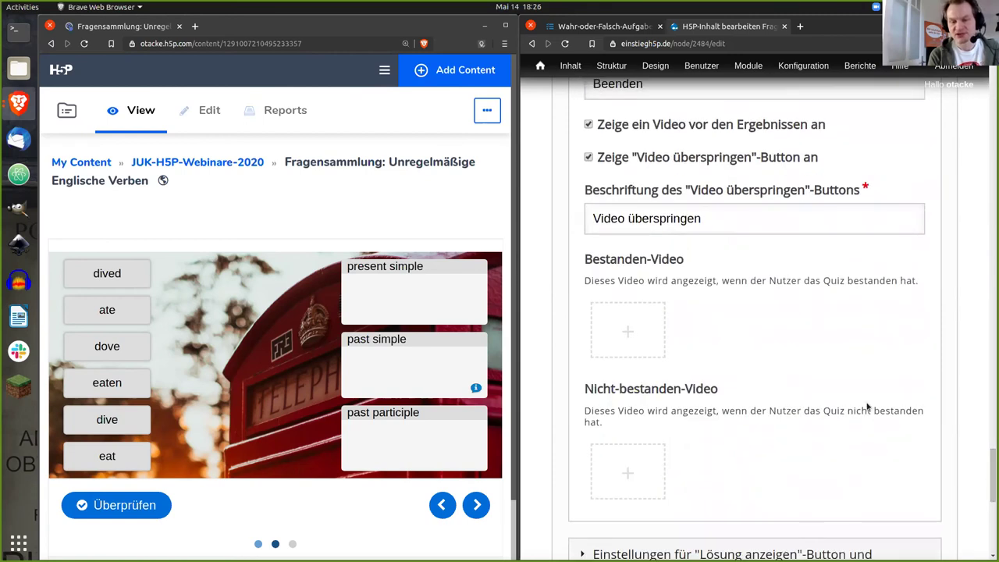
left_click(640, 342)
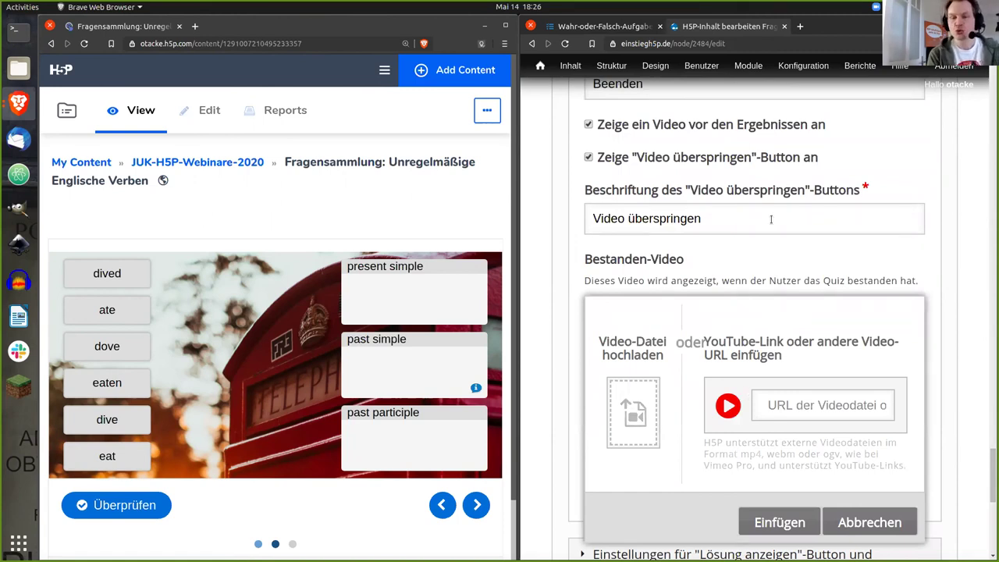
Open YouTube in a new browser tab and search for "Sieger".
left_click(800, 28)
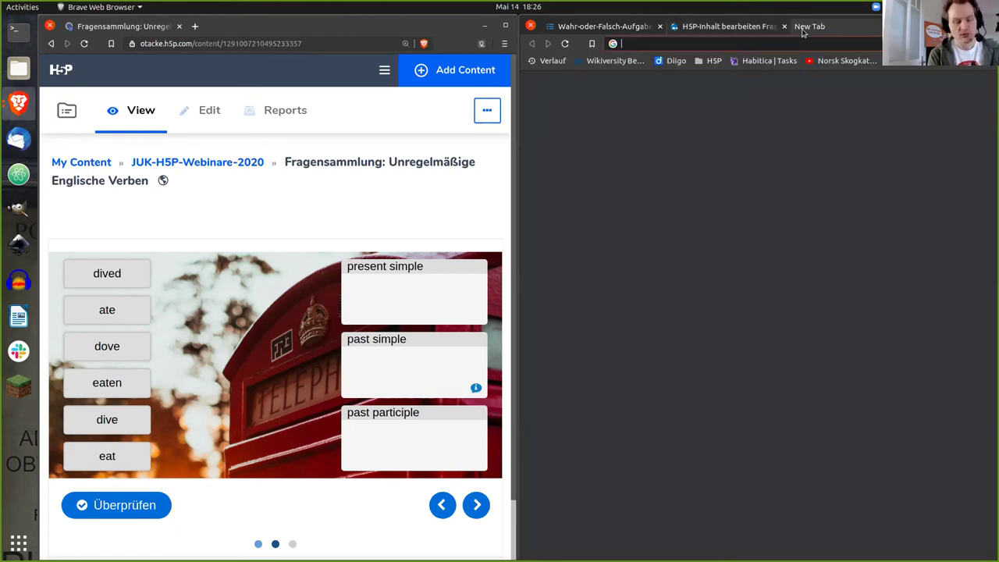
type("yo")
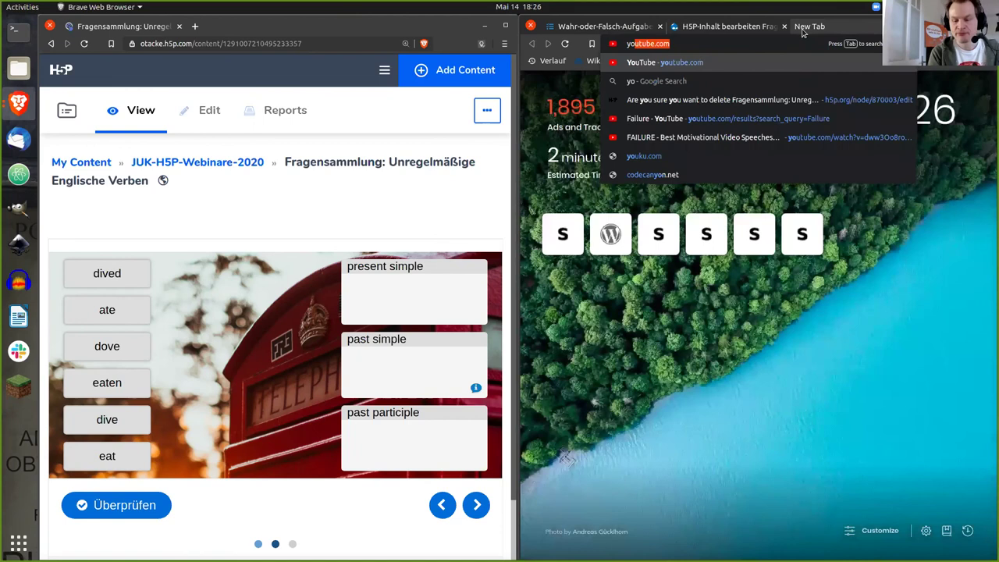
key("Return")
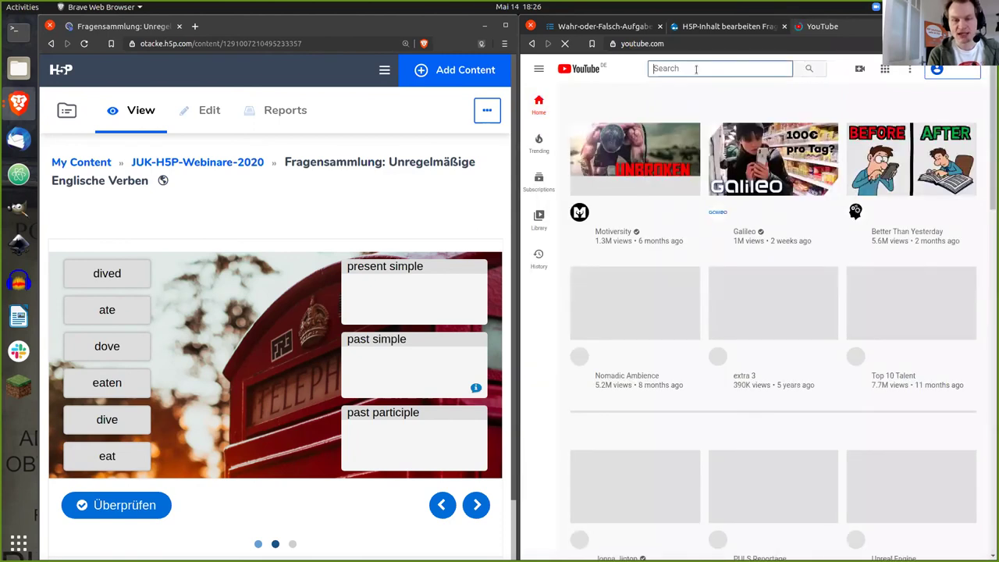
type("Sieger")
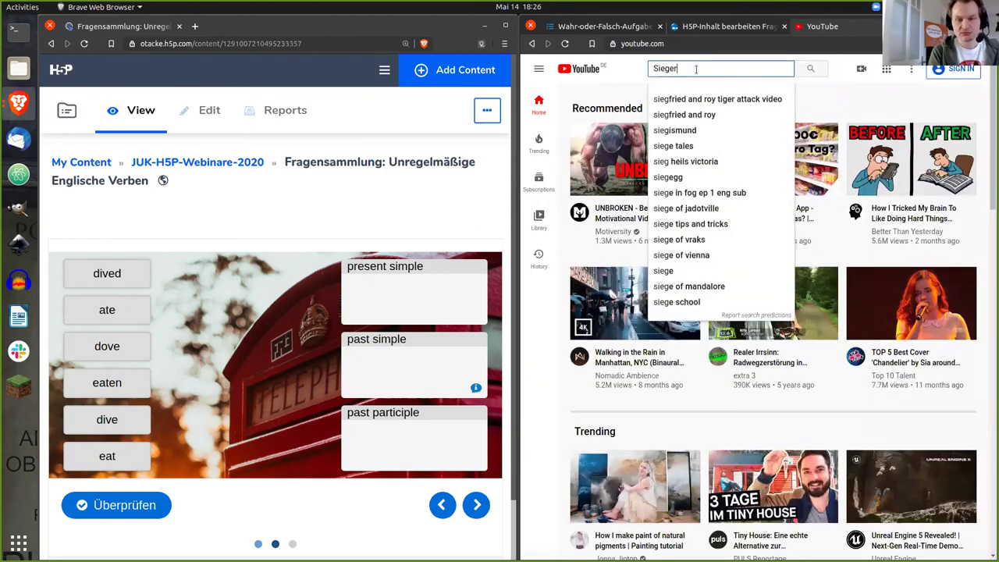
key("Return")
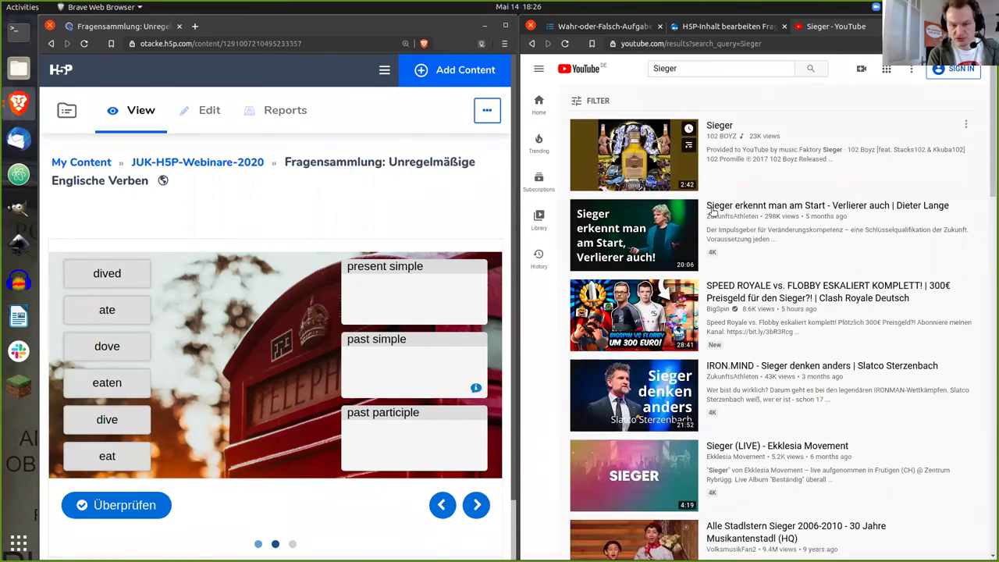
Look through the YouTube results and copy the link address of the first video, "Sieger".
left_click_drag(989, 195, 985, 229)
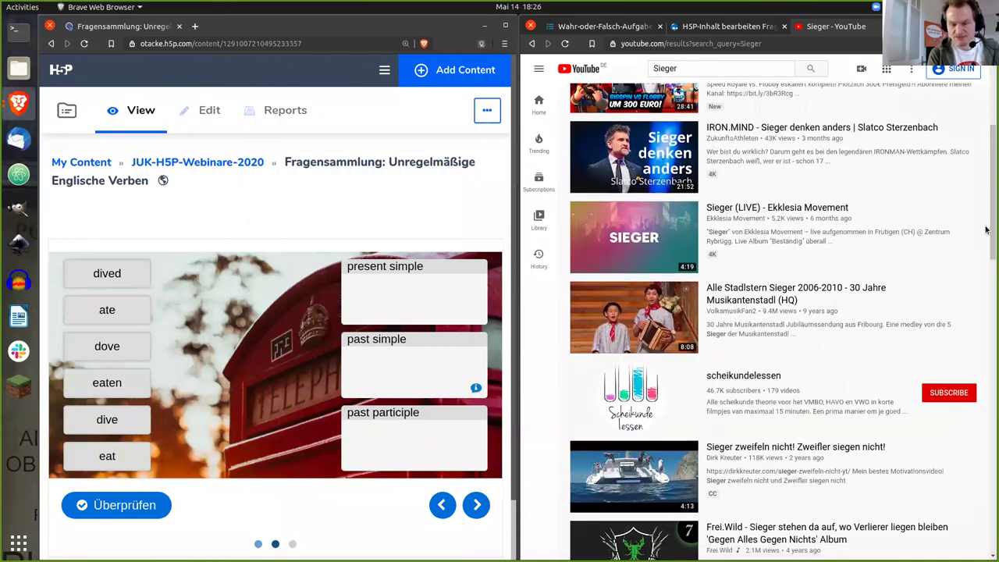
scroll(817, 159, "up", 5)
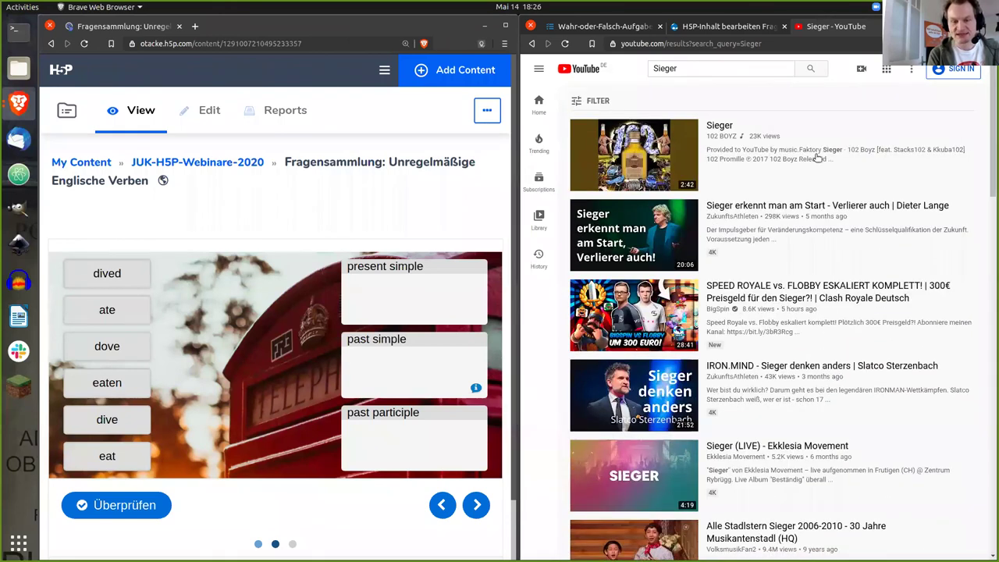
right_click(725, 130)
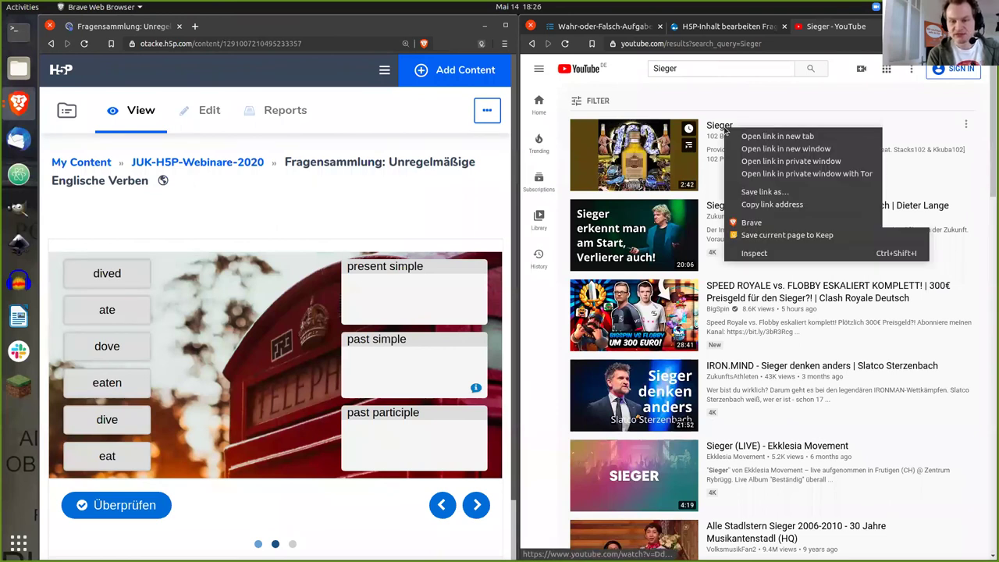
left_click(765, 204)
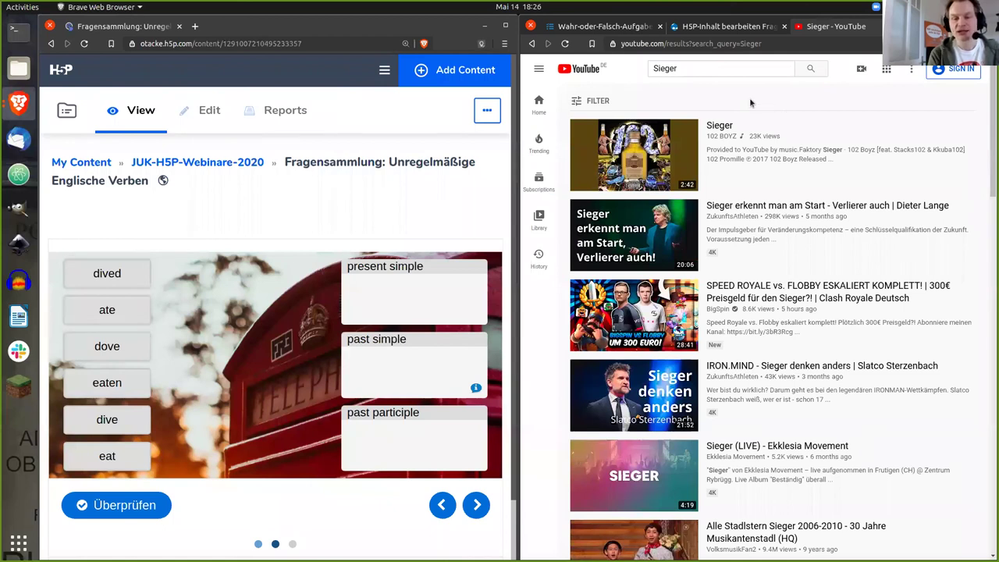
Return to the H5P editor and insert the copied YouTube link as the Bestanden-Video.
left_click(725, 26)
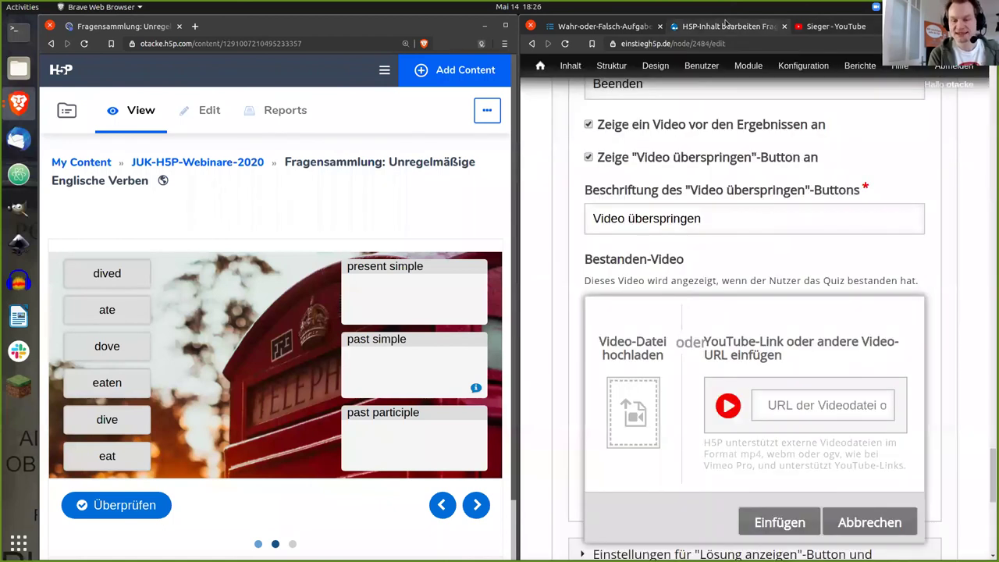
left_click(783, 404)
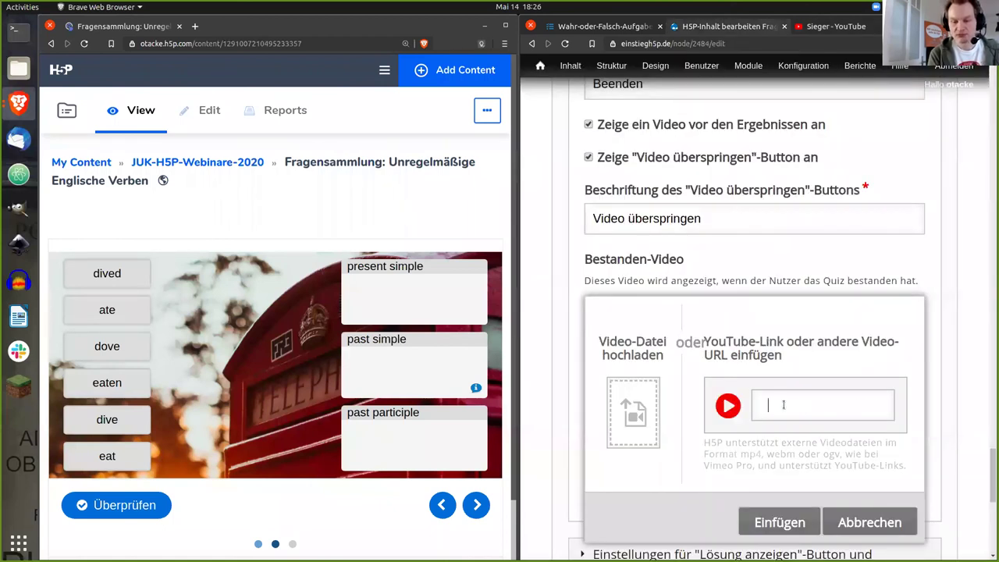
key("ctrl+v")
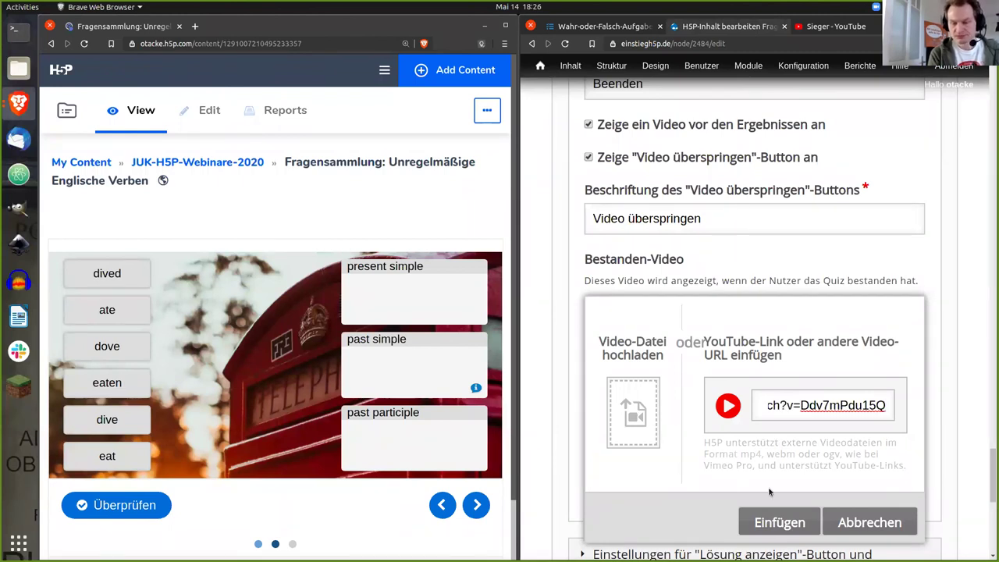
left_click(770, 523)
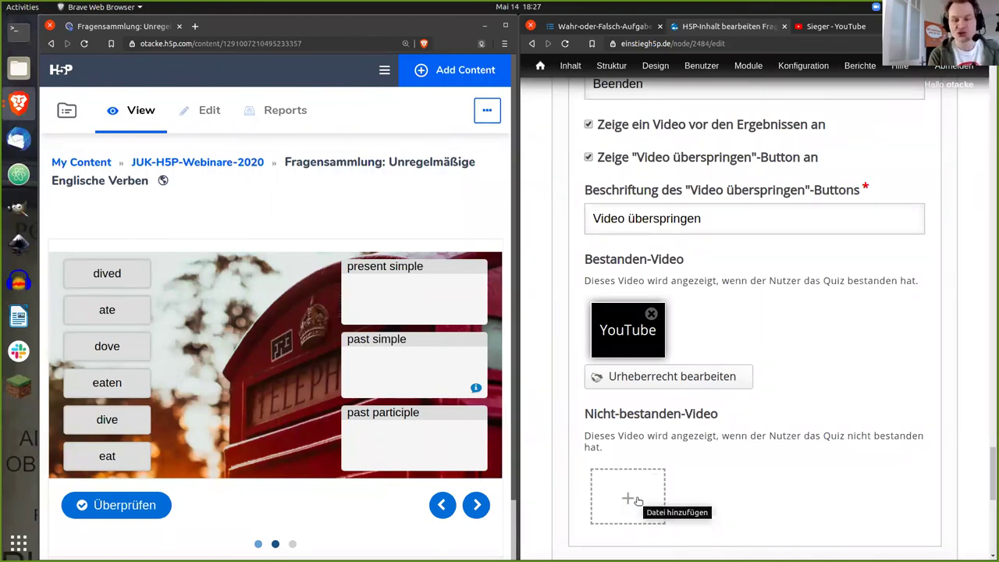
Set the question set's "Prozentsatz zum Bestehen" to 10.
left_click_drag(990, 468, 989, 126)
left_click_drag(602, 209, 564, 215)
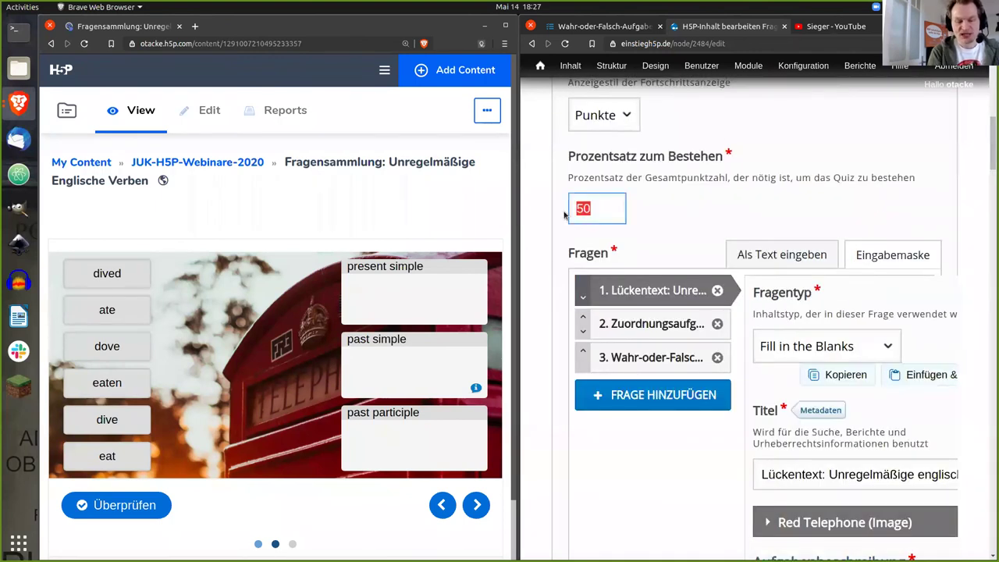
type("10")
left_click(660, 210)
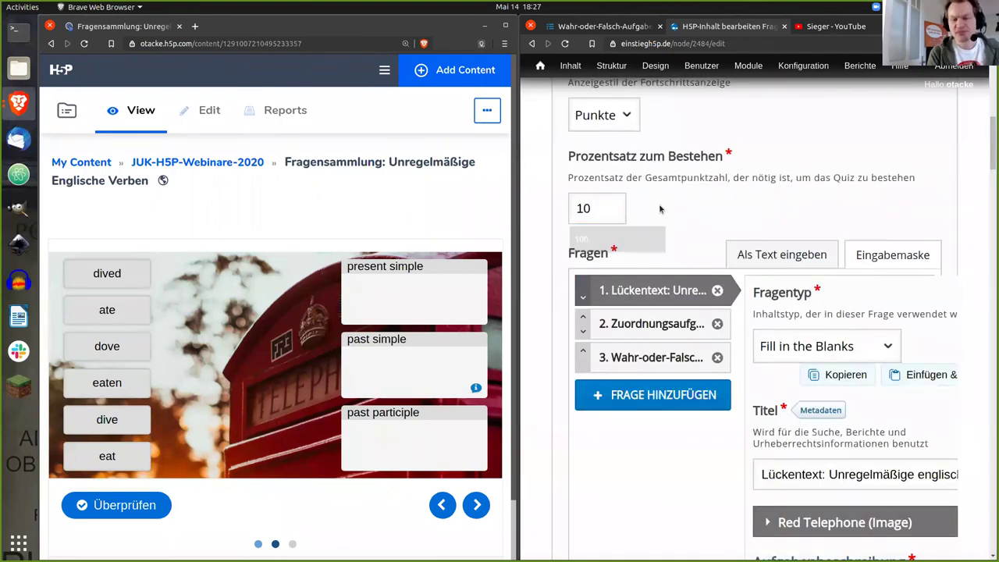
Save the question set with its new video and pass settings and start the quiz.
left_click_drag(990, 178, 990, 556)
left_click(601, 499)
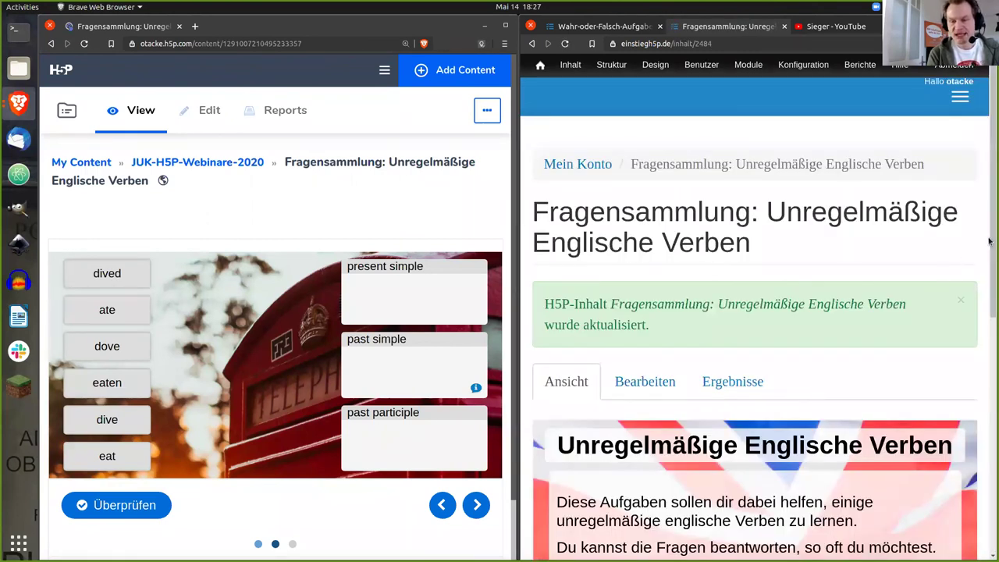
left_click_drag(990, 309, 988, 314)
scroll(769, 437, "down", 3)
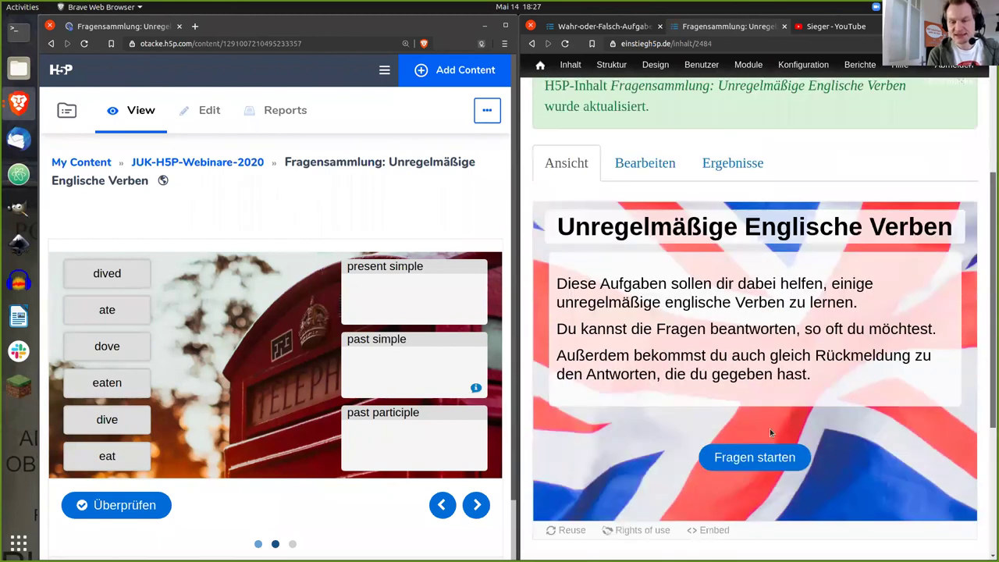
left_click(720, 455)
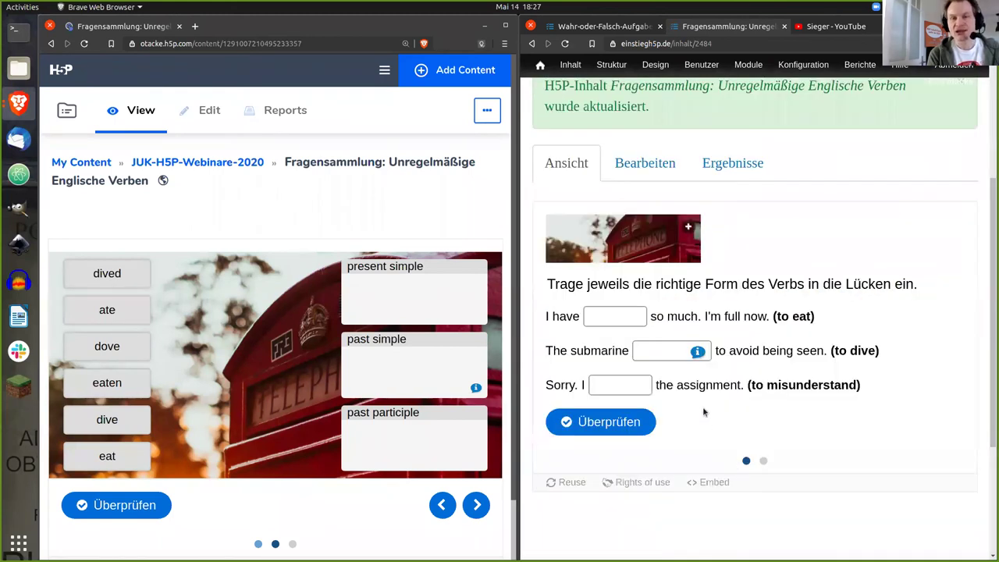
Fill the three gaps with "eaten", "dove" and "misunderstood" and check the answers.
left_click(615, 319)
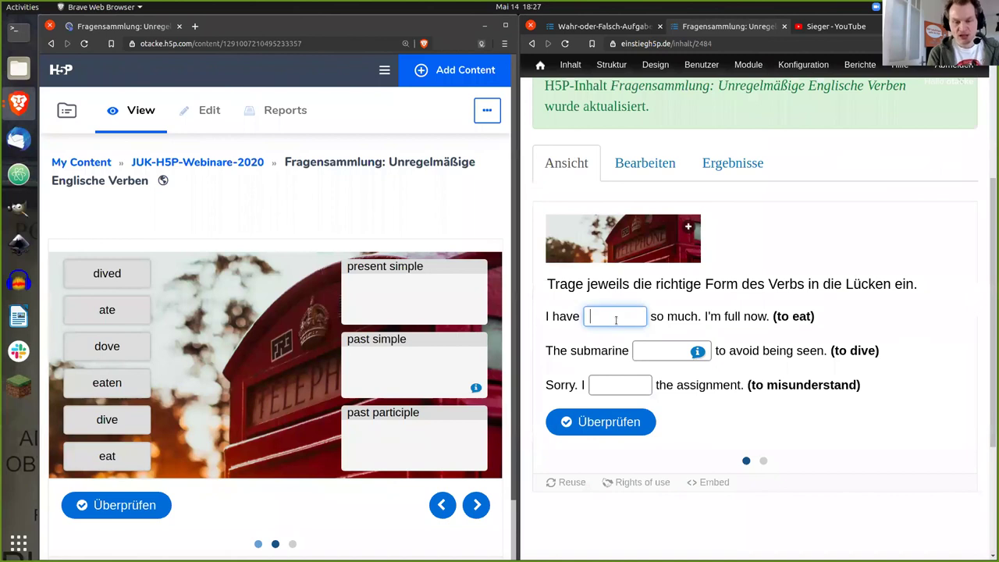
type("eaten")
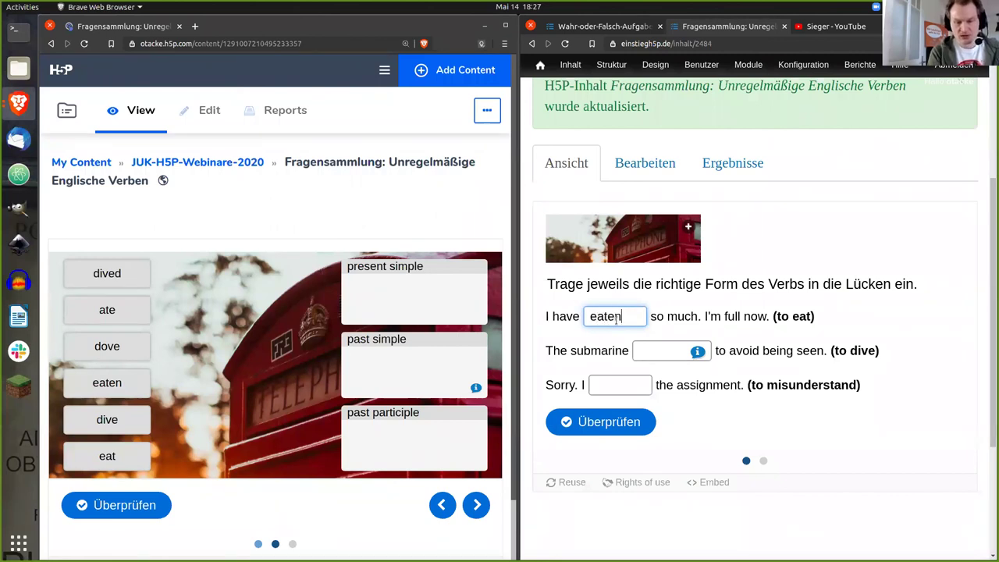
key("Tab")
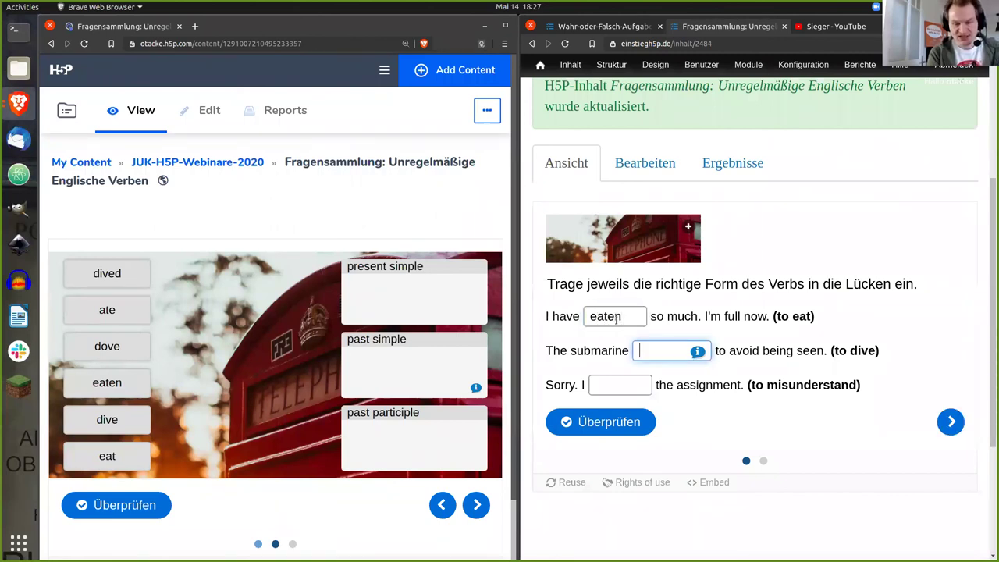
type("dove")
key("Tab")
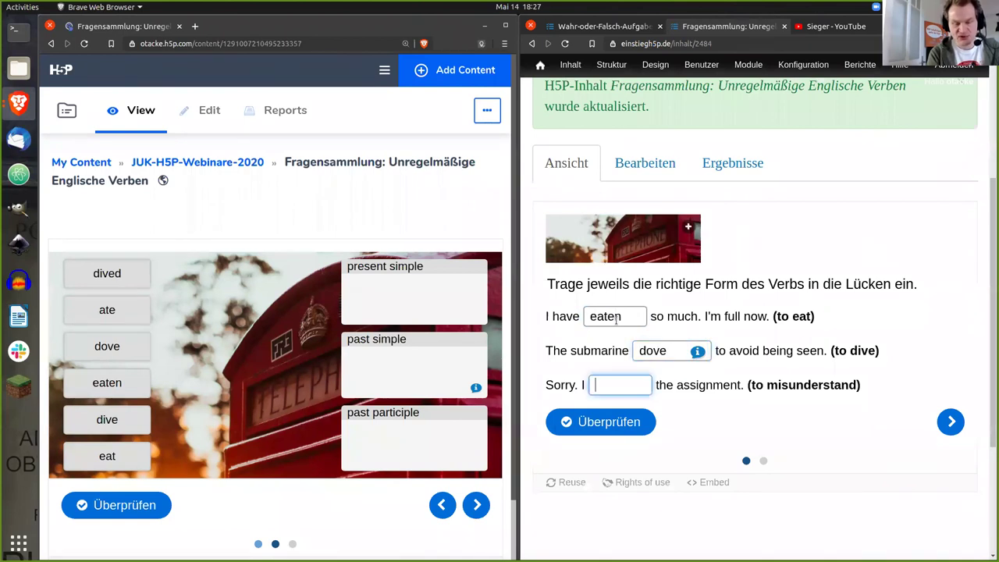
type("misunderstood")
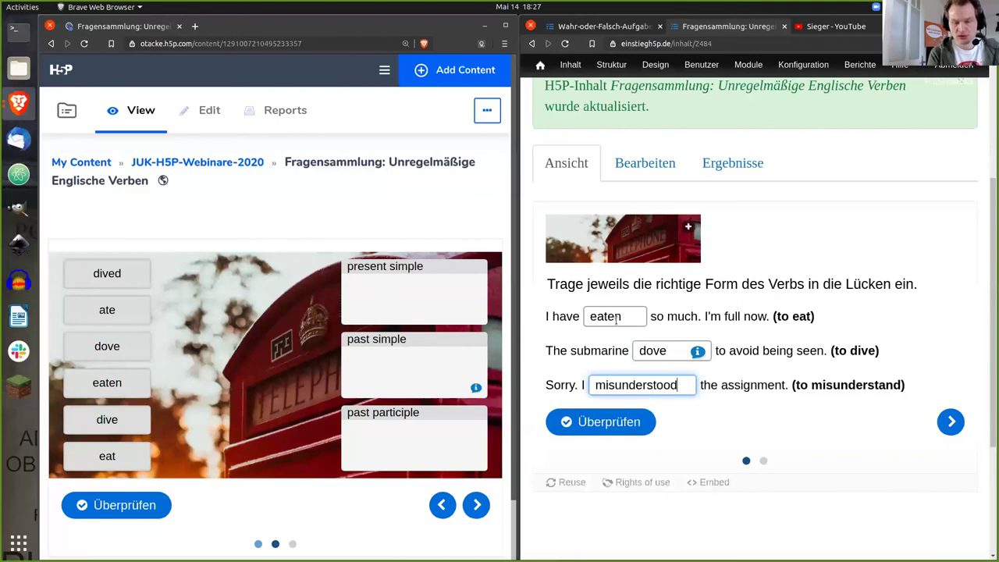
left_click(638, 422)
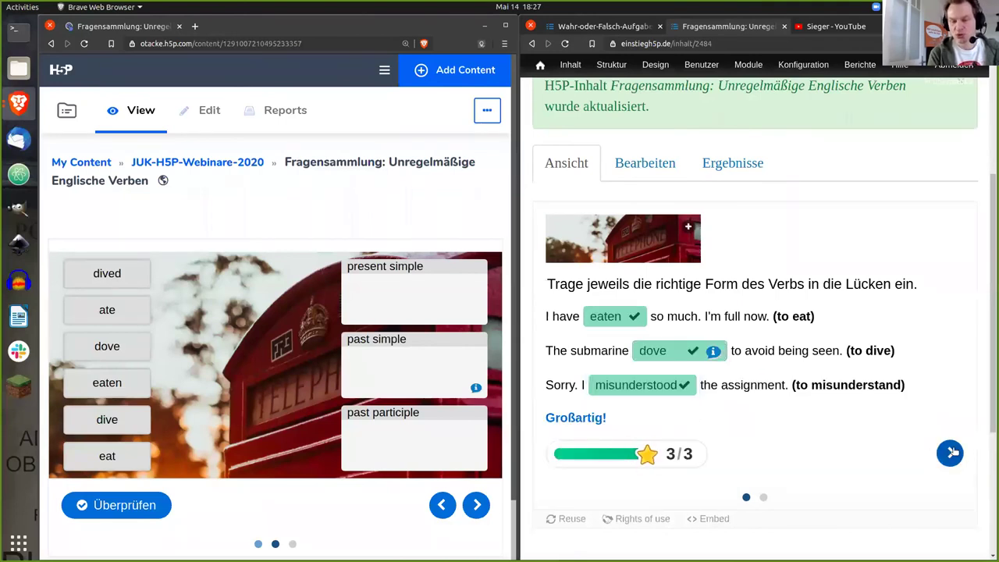
Move one item in the quiz's second question, finish the quiz and skip the video to reach the result page.
left_click(949, 453)
left_click_drag(598, 417, 804, 404)
left_click(897, 467)
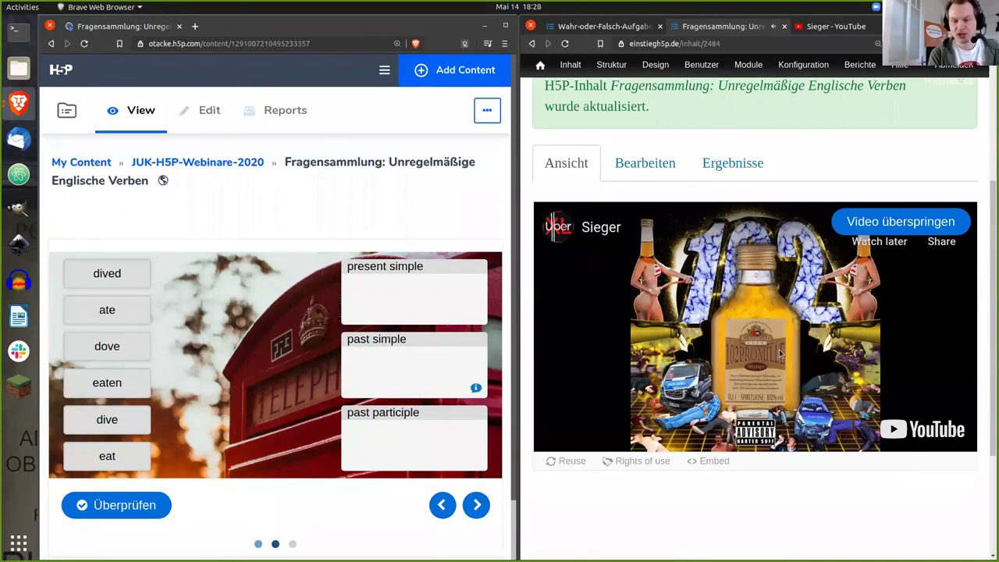
left_click(853, 231)
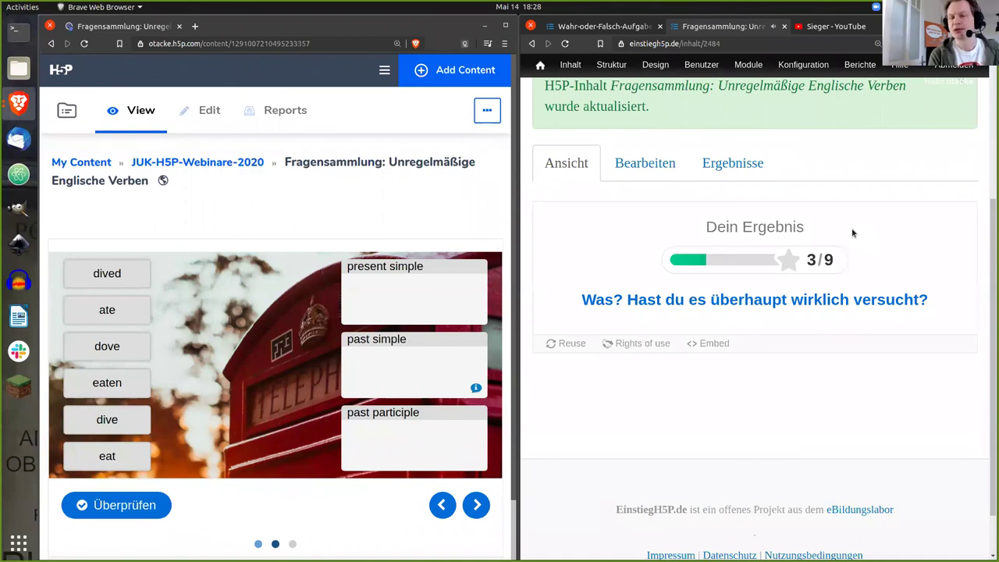